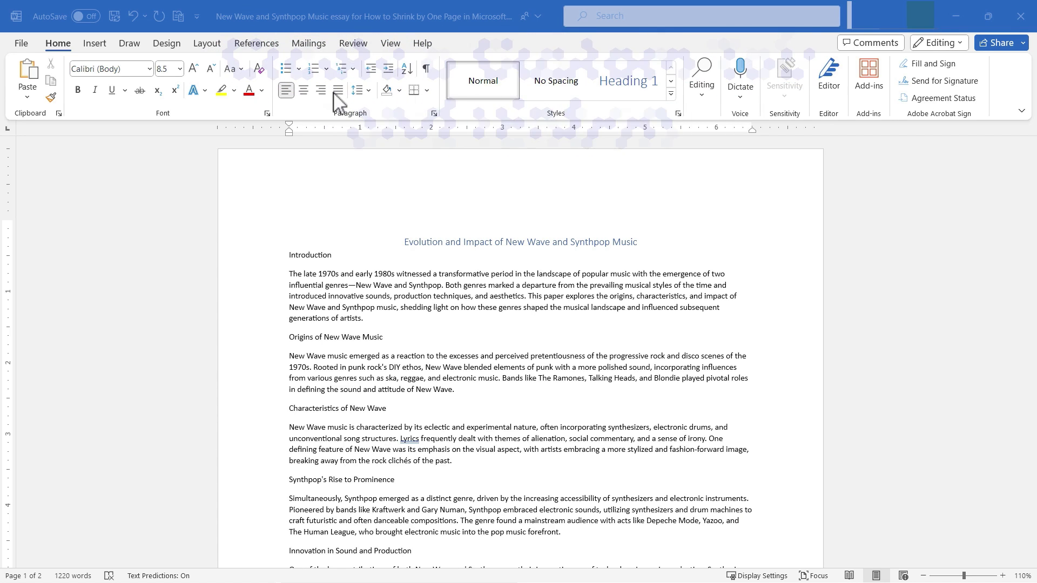
# Step: Look through the Insert tab and the Font dialog's Advanced settings, closing without changes
pyautogui.scroll(-10, 404, 263)
pyautogui.scroll(10, 408, 264)
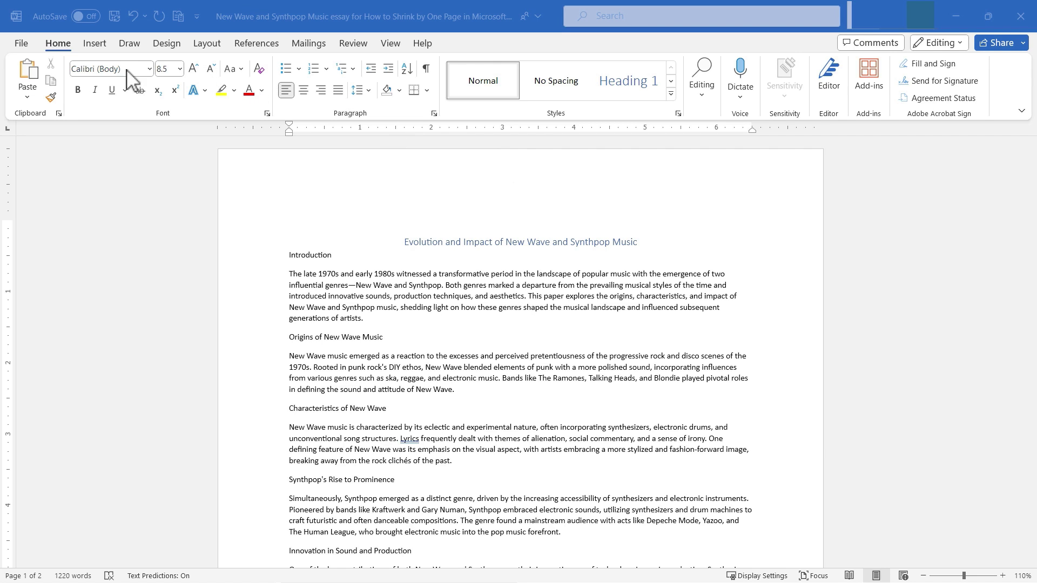
pyautogui.click(94, 44)
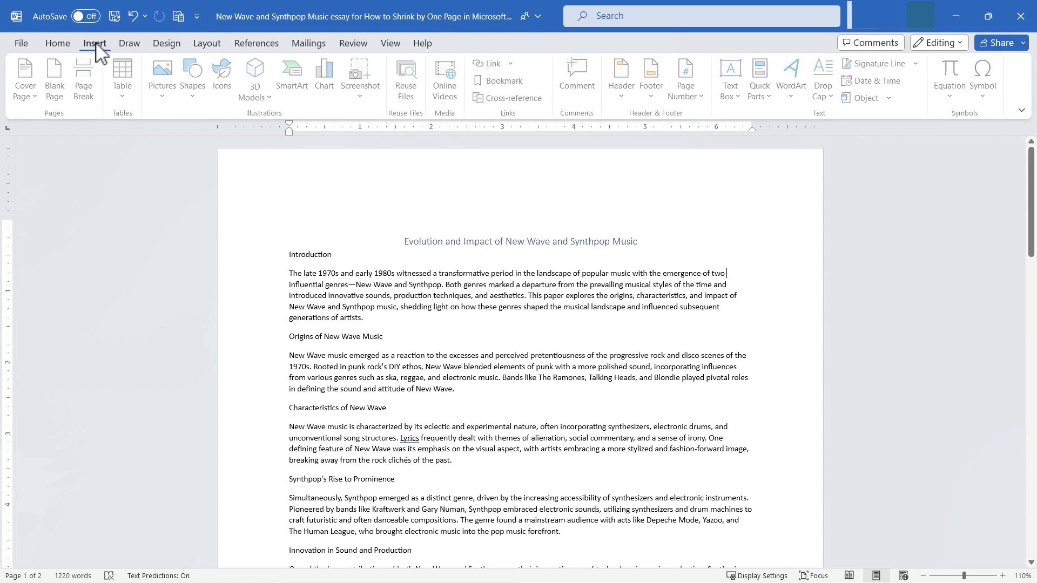
pyautogui.click(76, 46)
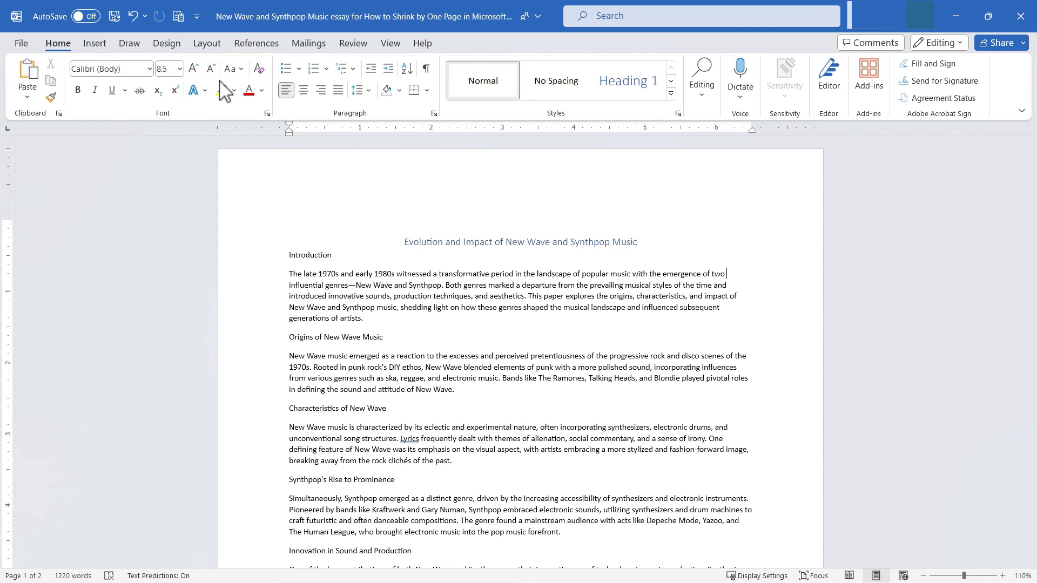
pyautogui.click(266, 114)
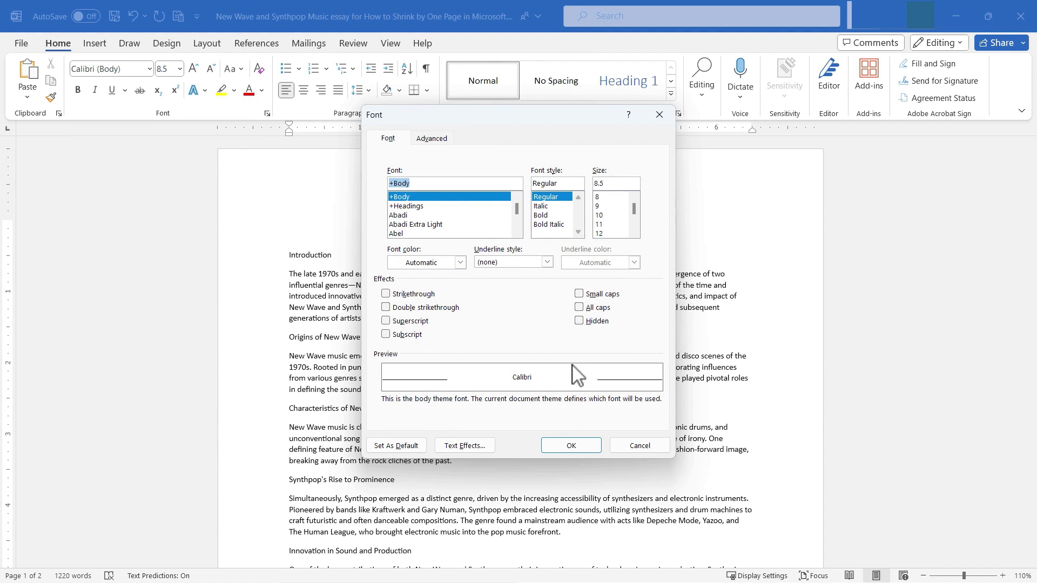
pyautogui.click(430, 139)
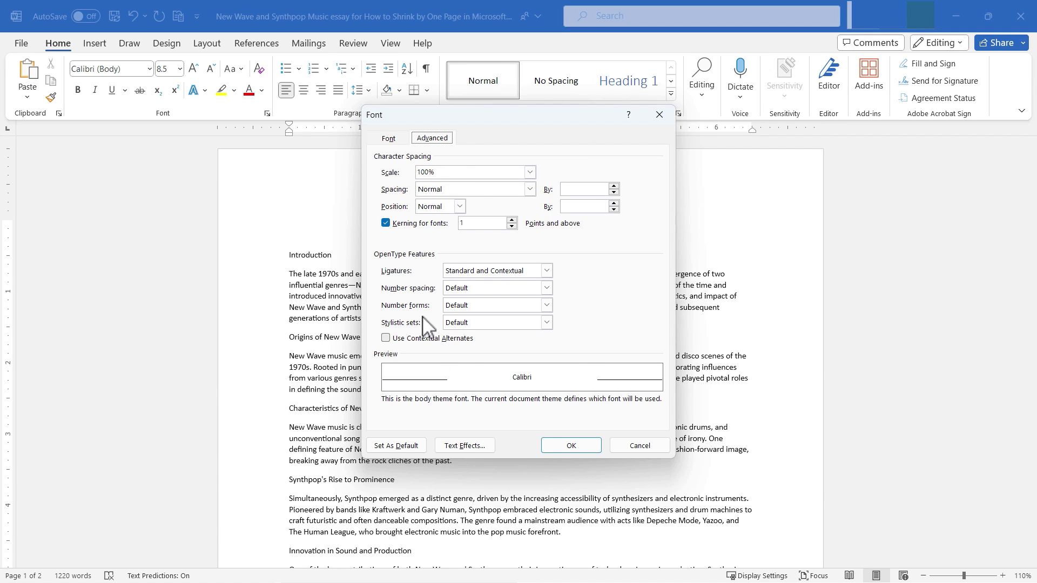
pyautogui.click(389, 141)
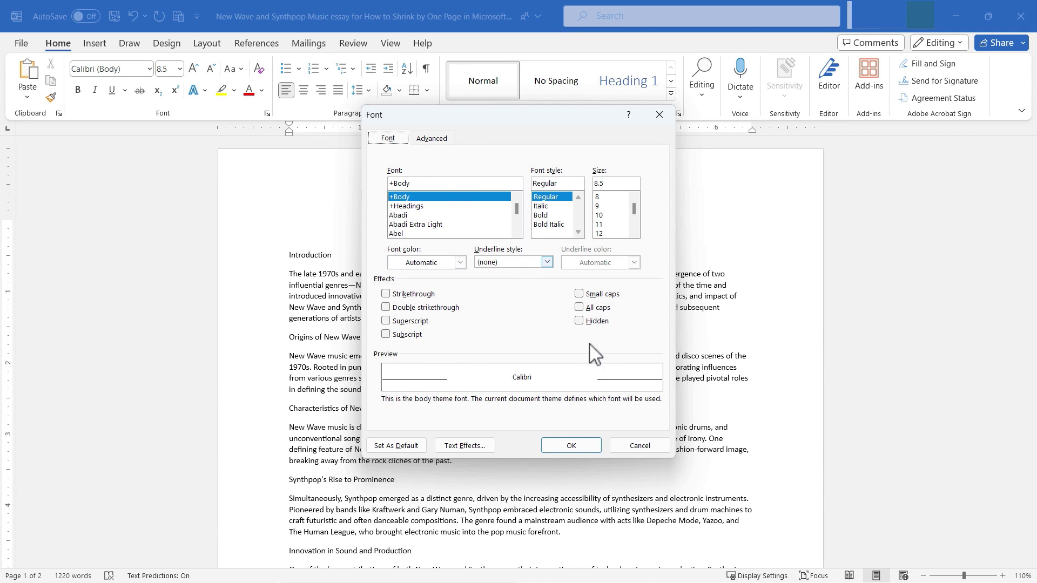
pyautogui.click(657, 446)
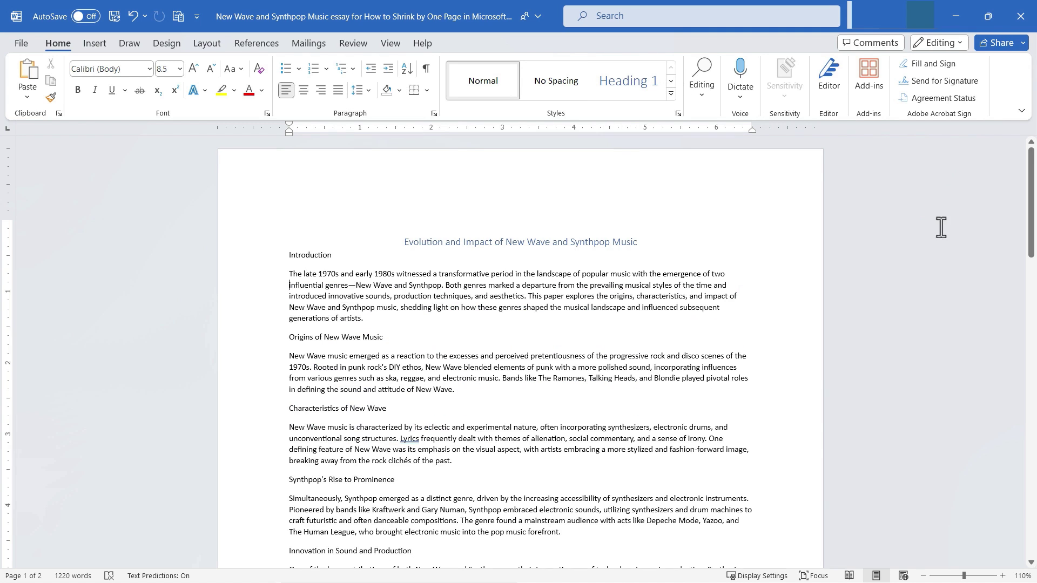
# Step: Place the cursor at the title's end and open Customize the Ribbon from the ribbon's context menu
pyautogui.click(957, 237)
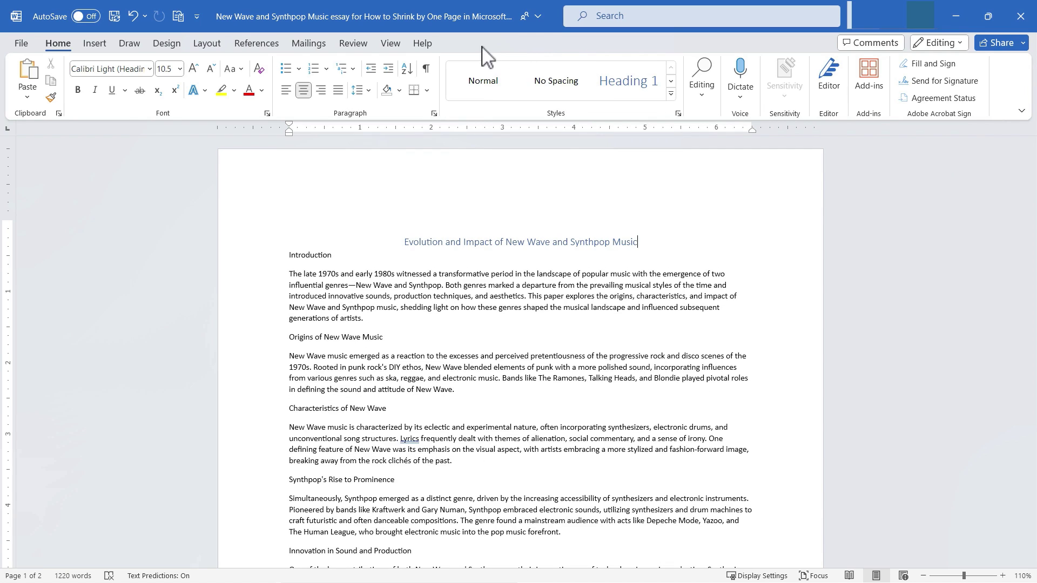
pyautogui.rightClick(467, 109)
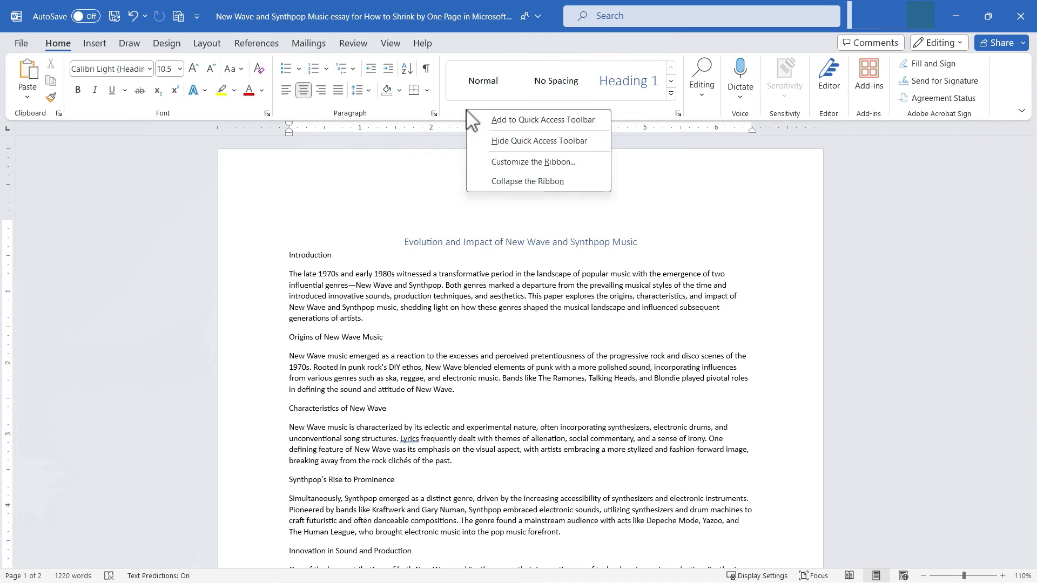
pyautogui.click(514, 163)
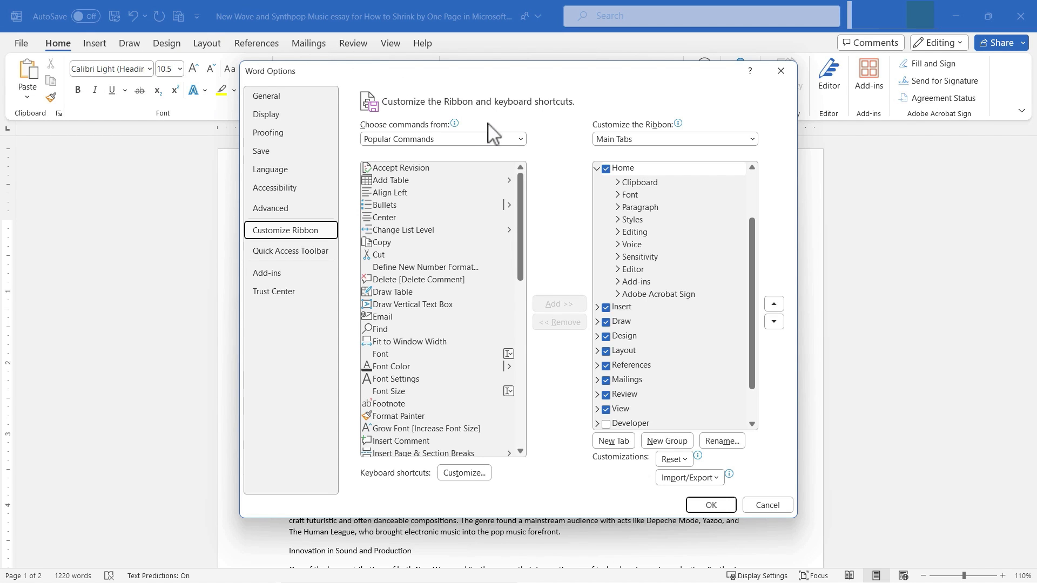
# Step: Set Choose commands from to All Commands, then collapse and re-expand the Home tab's groups
pyautogui.click(516, 140)
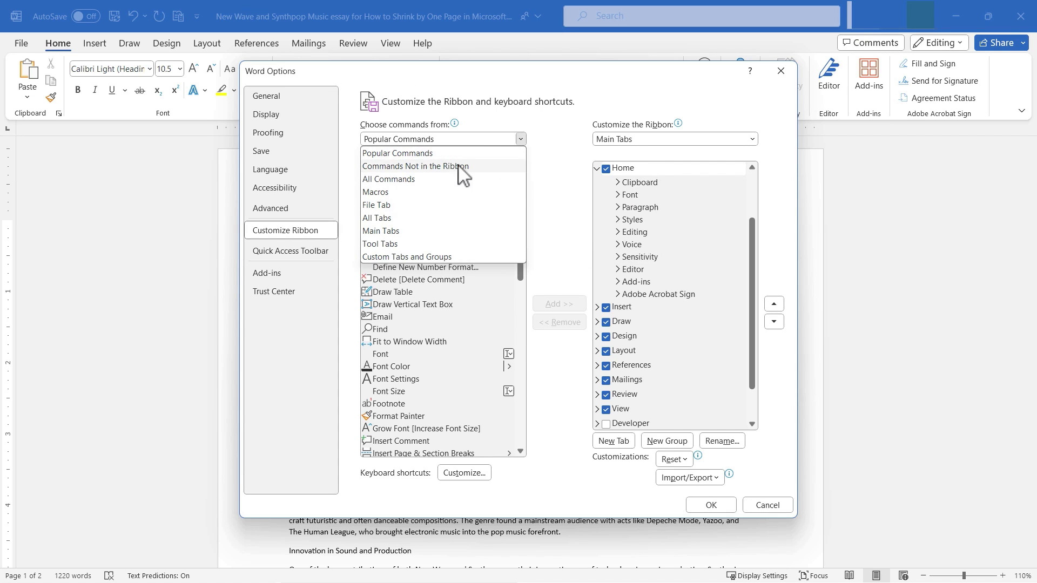
pyautogui.press('Escape')
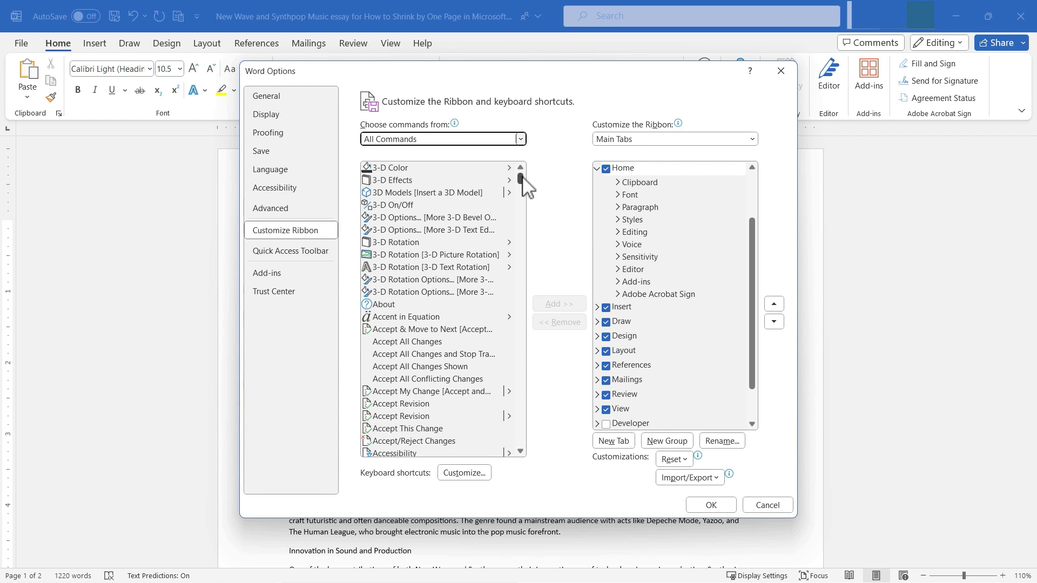
pyautogui.moveTo(522, 183); pyautogui.dragTo(526, 132)
pyautogui.click(597, 168)
pyautogui.press('Right')
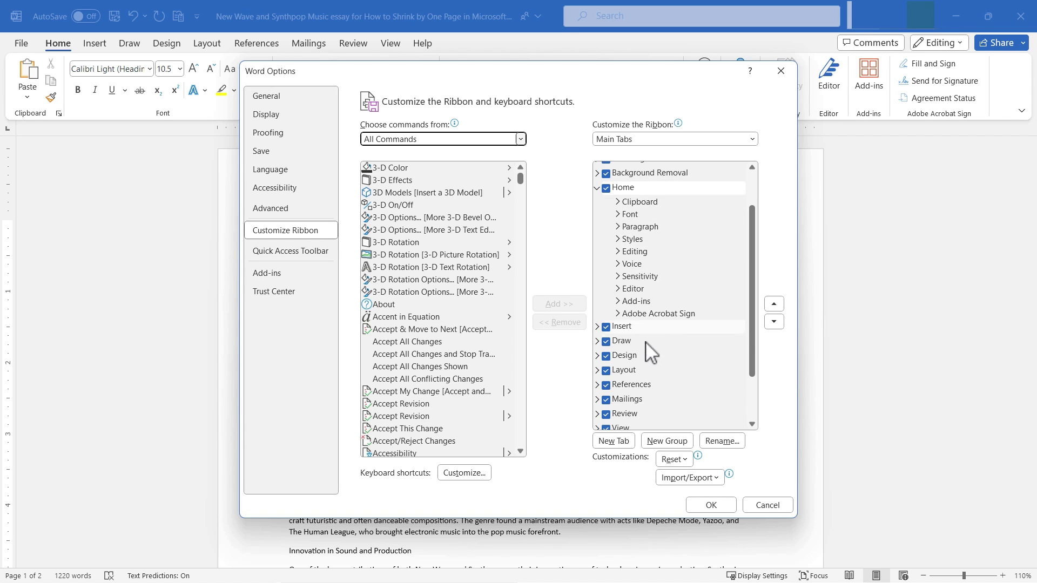
# Step: Create a New Tab (Custom) with a New Group (Custom) and select the tab
pyautogui.click(620, 441)
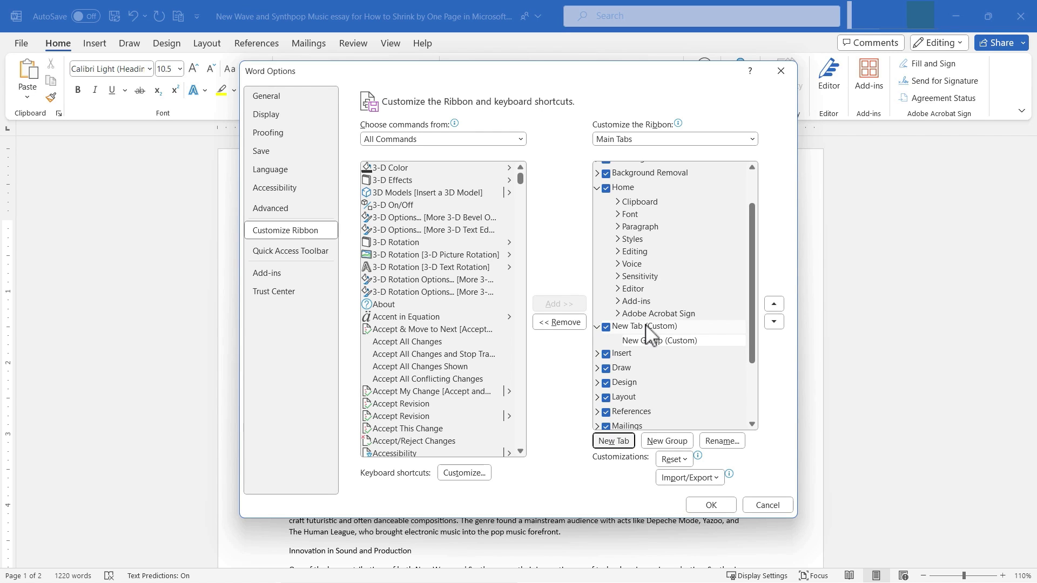
pyautogui.moveTo(412, 77); pyautogui.dragTo(396, 151)
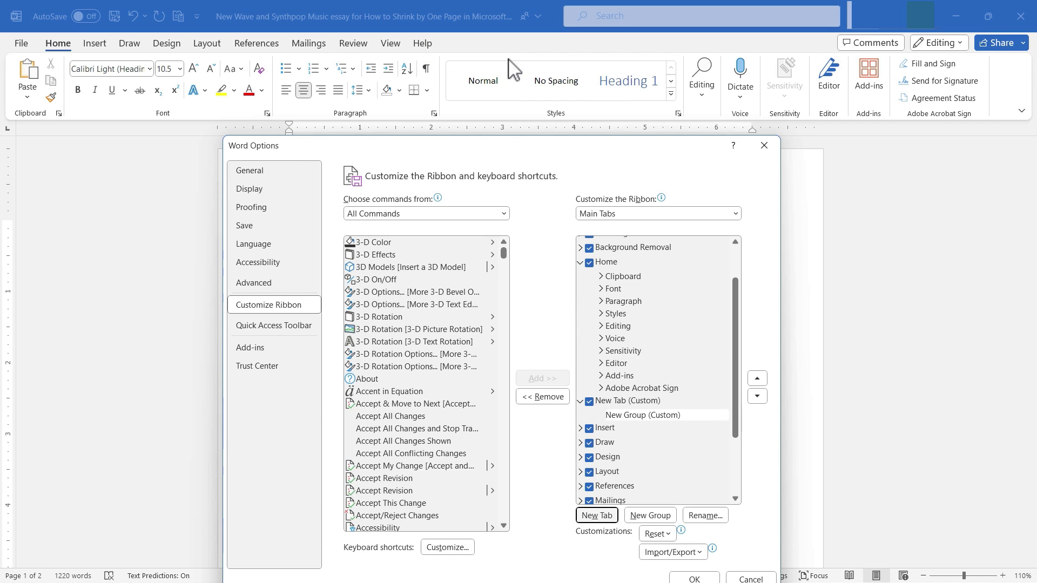
pyautogui.click(648, 402)
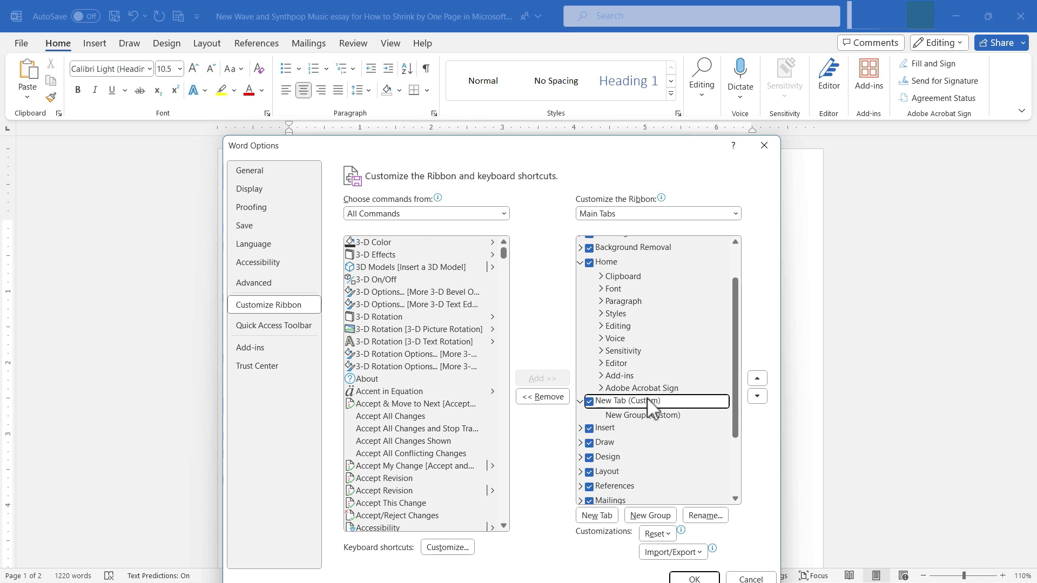
# Step: Move New Tab (Custom) down the Main Tabs list until it sits after Help
pyautogui.click(757, 396)
pyautogui.click(758, 396)
pyautogui.click(757, 396)
pyautogui.click(757, 396)
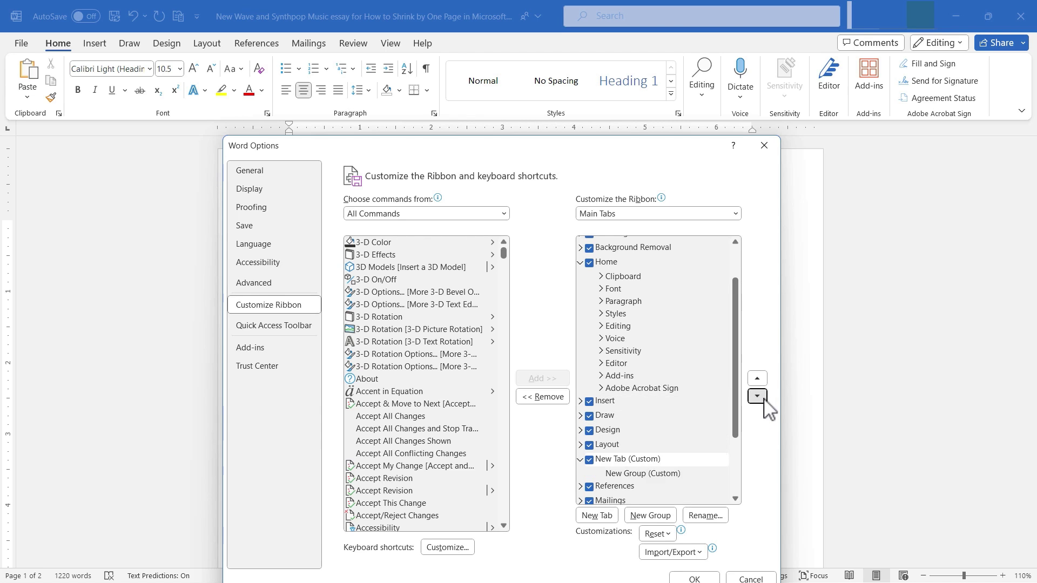
pyautogui.click(757, 396)
pyautogui.doubleClick(757, 397)
pyautogui.click(757, 397)
pyautogui.click(758, 396)
pyautogui.click(758, 397)
pyautogui.click(757, 396)
pyautogui.click(757, 397)
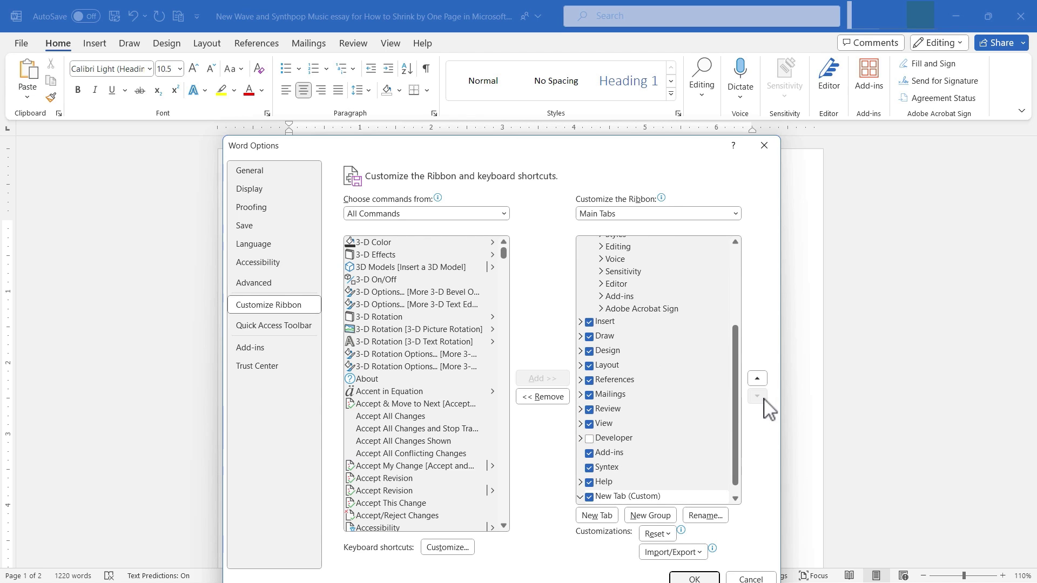
pyautogui.scroll(-1, 671, 493)
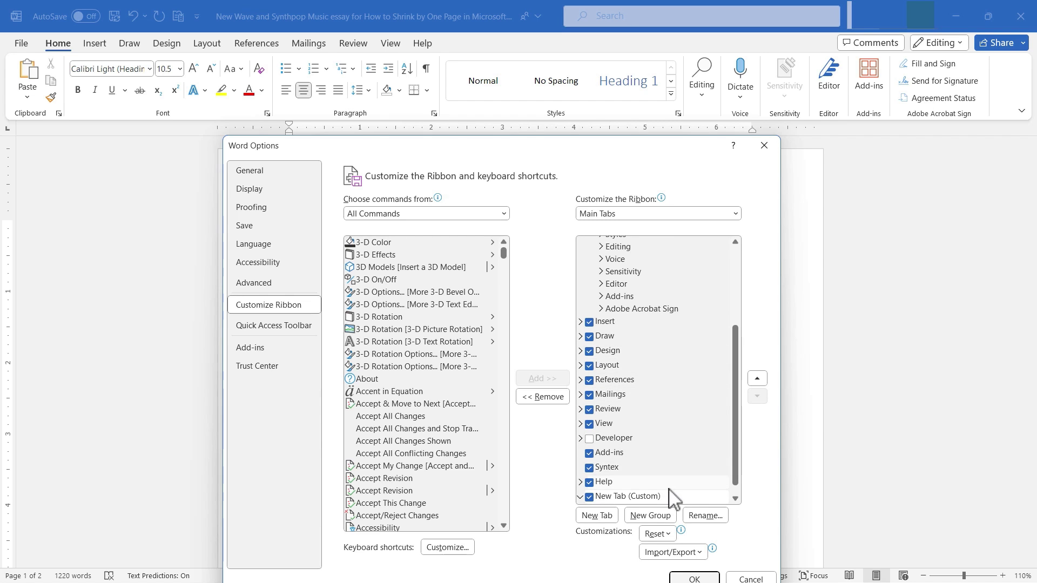
pyautogui.moveTo(608, 152); pyautogui.dragTo(615, 79)
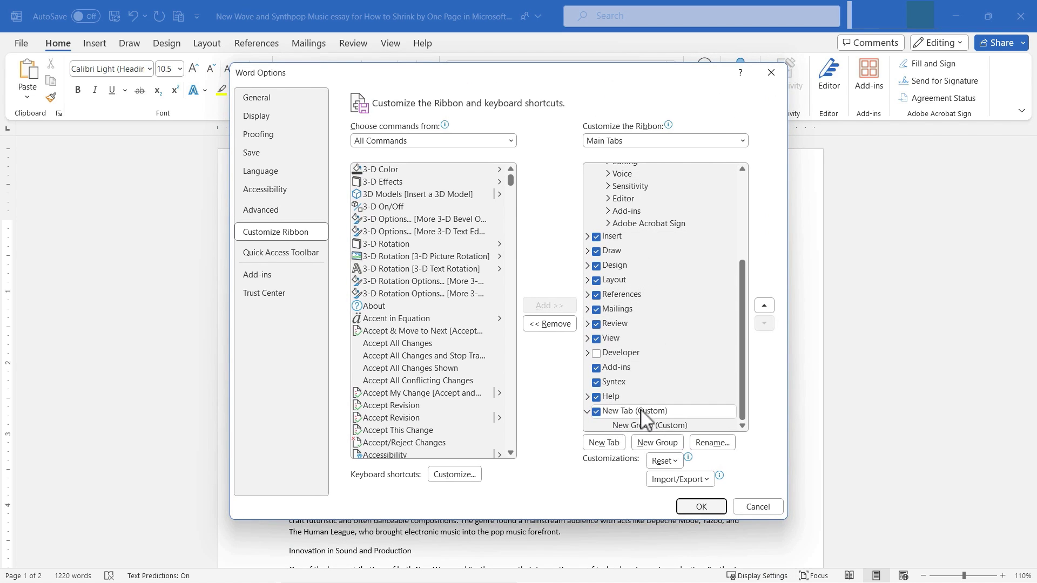
# Step: Rename New Tab (Custom) to 'Favorite Tools' and select its New Group (Custom)
pyautogui.click(662, 425)
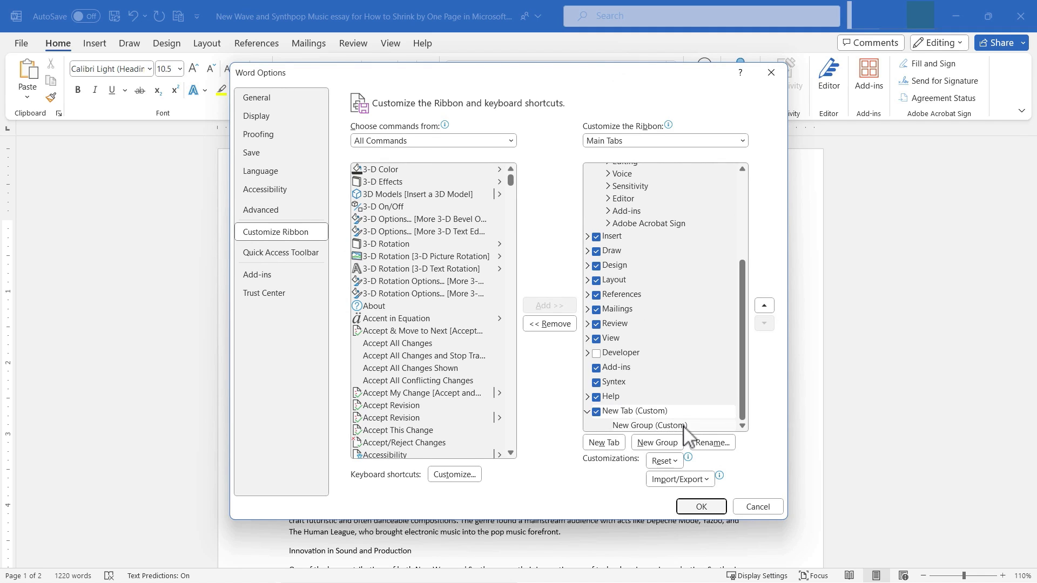
pyautogui.click(631, 414)
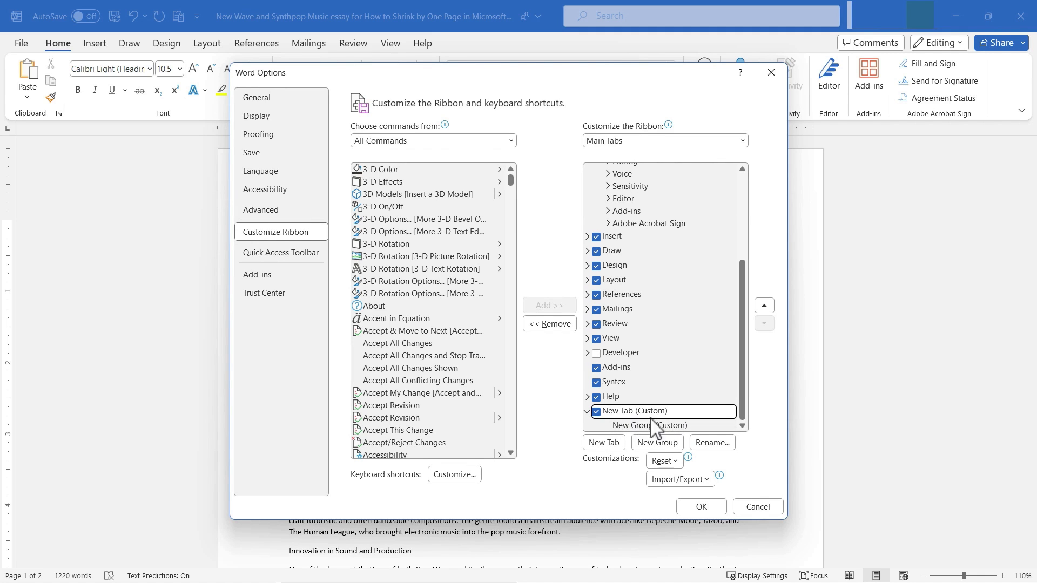
pyautogui.click(712, 443)
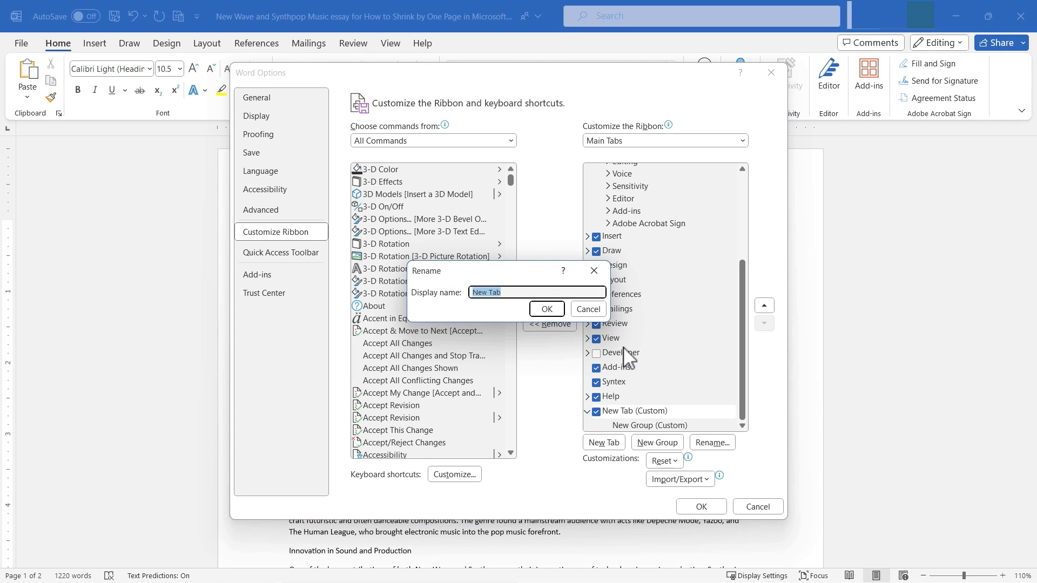
pyautogui.click(552, 308)
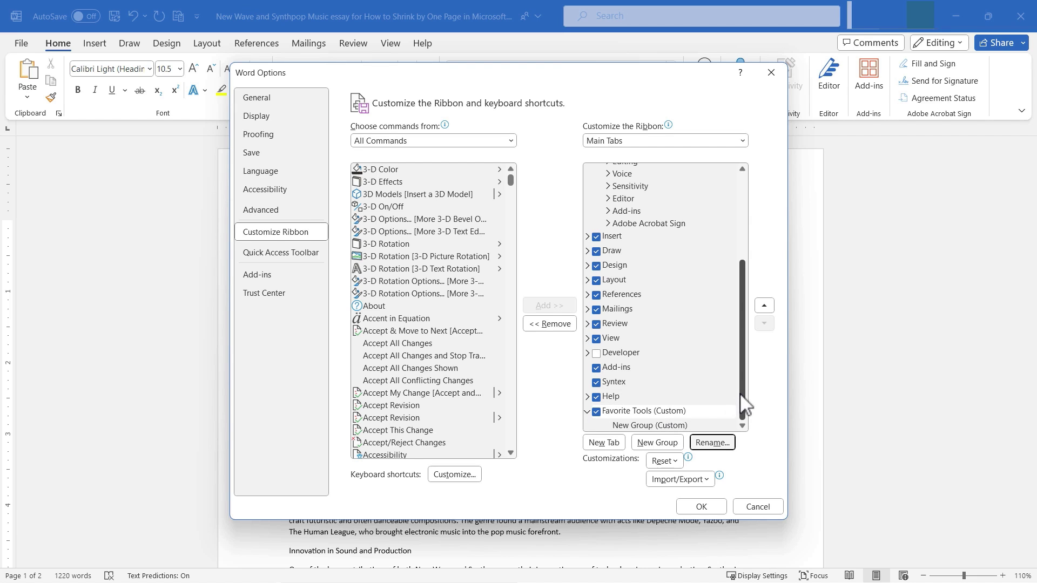
pyautogui.click(645, 426)
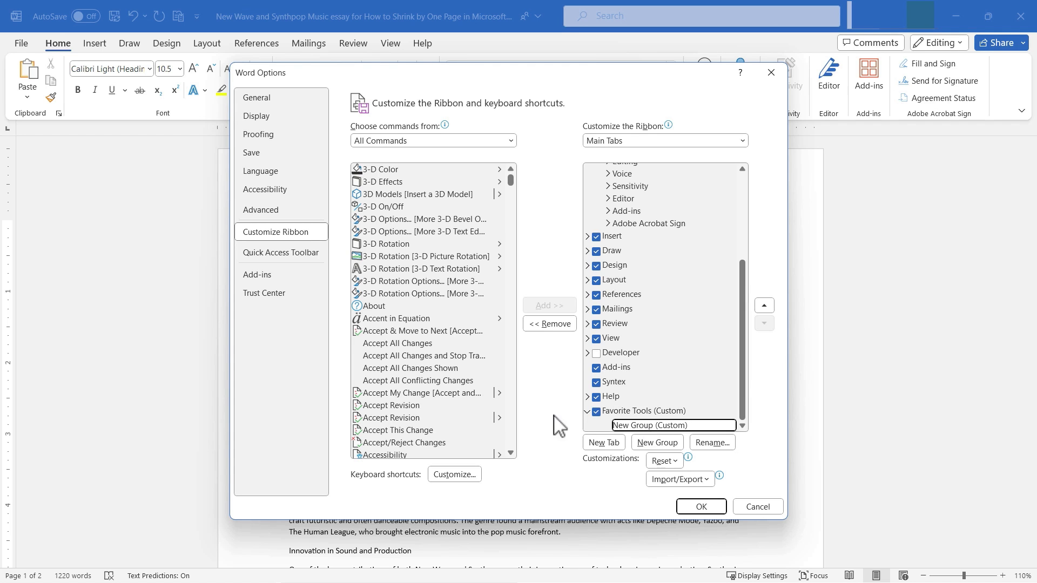
pyautogui.moveTo(334, 79); pyautogui.dragTo(456, 128)
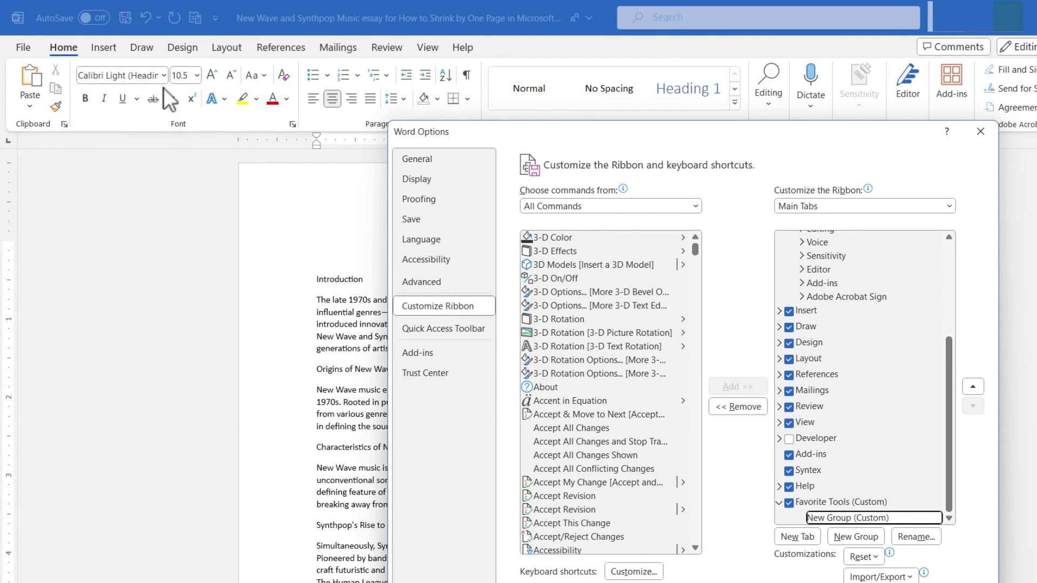
pyautogui.moveTo(488, 135); pyautogui.dragTo(497, 186)
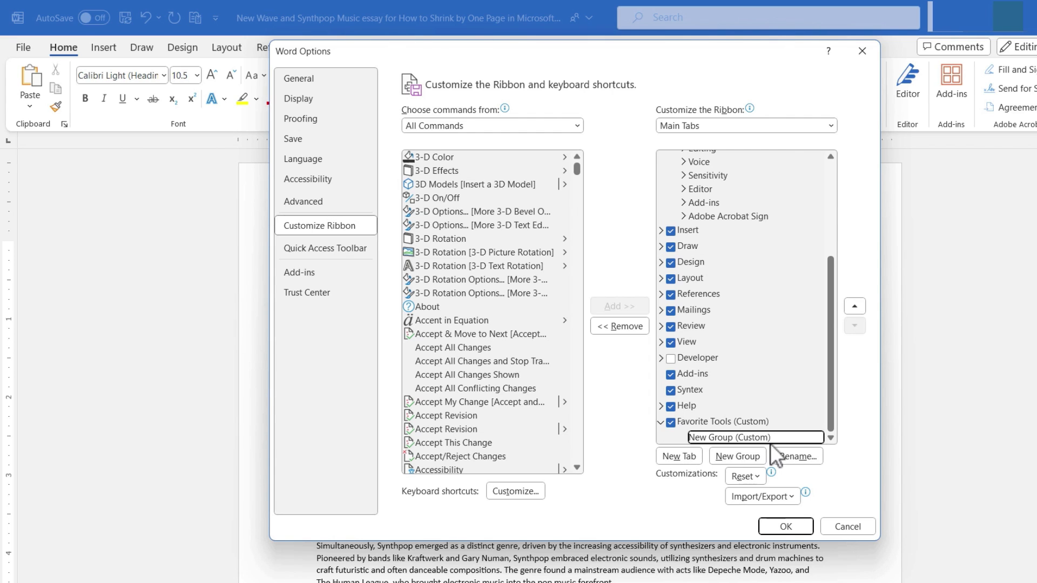
# Step: Rename the existing custom group to 'Text Options'
pyautogui.click(802, 456)
pyautogui.write('Text Options')
pyautogui.click(608, 391)
# Step: Add a second custom group named 'Preparing for Printing'
pyautogui.click(743, 456)
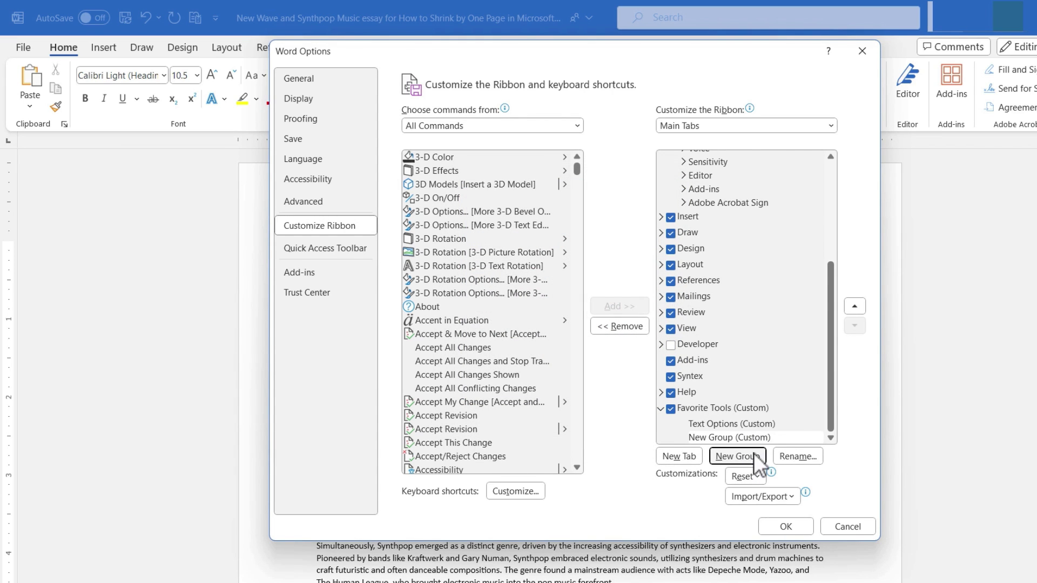
pyautogui.click(742, 439)
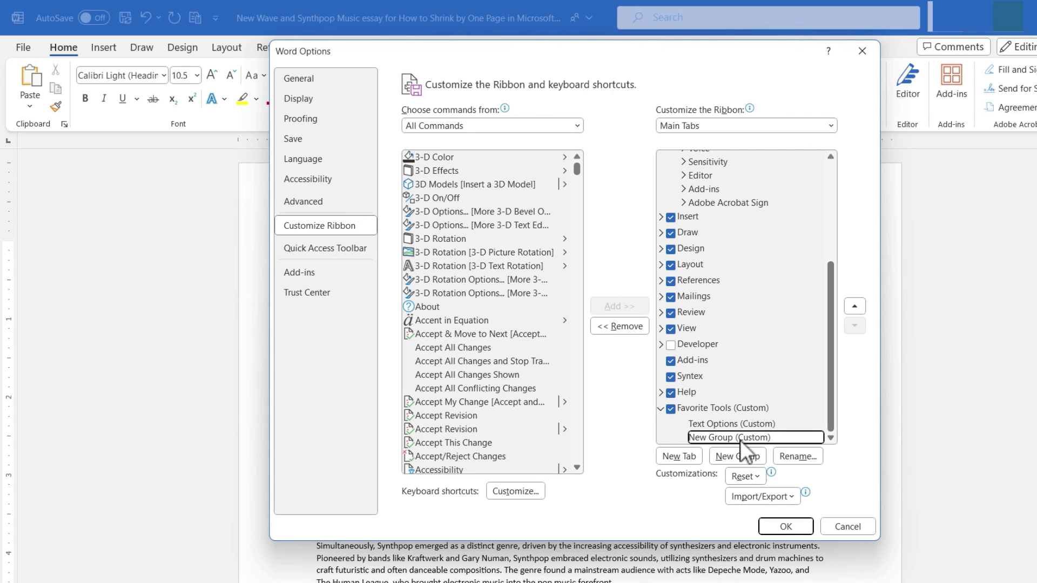
pyautogui.click(798, 457)
pyautogui.write('Preparing for Print')
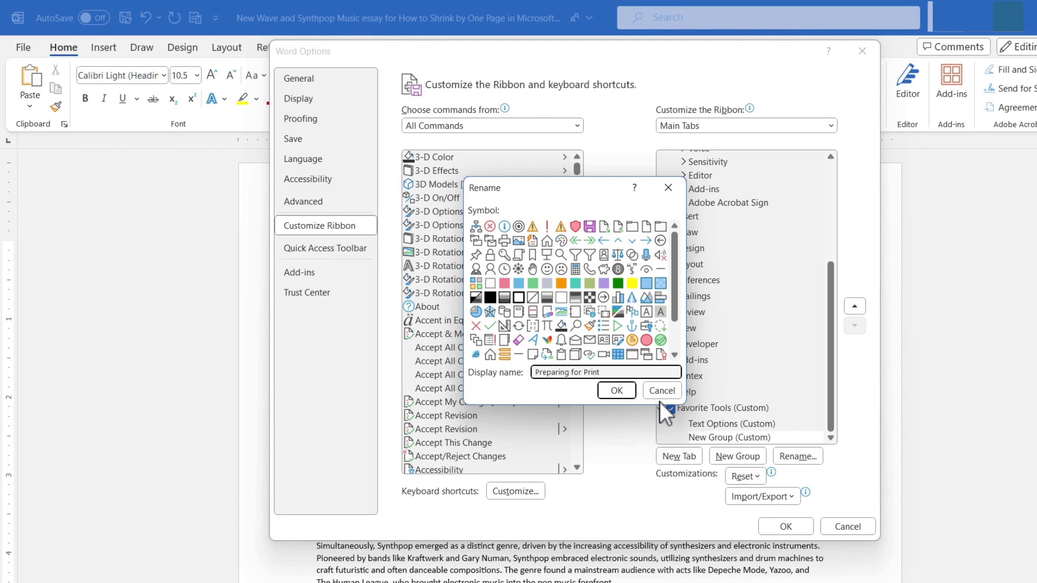
pyautogui.write('ing')
pyautogui.click(617, 388)
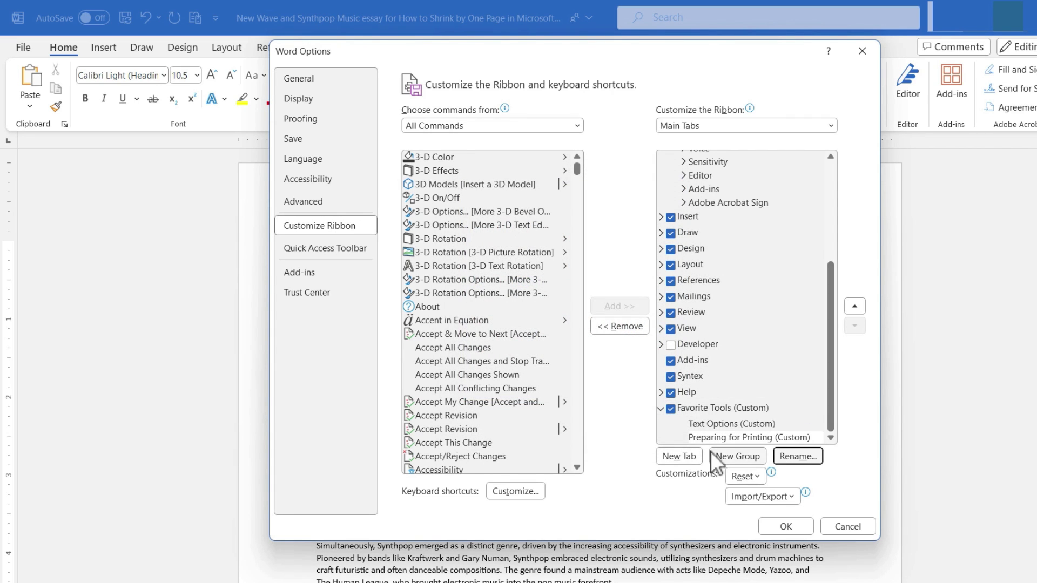
pyautogui.click(708, 425)
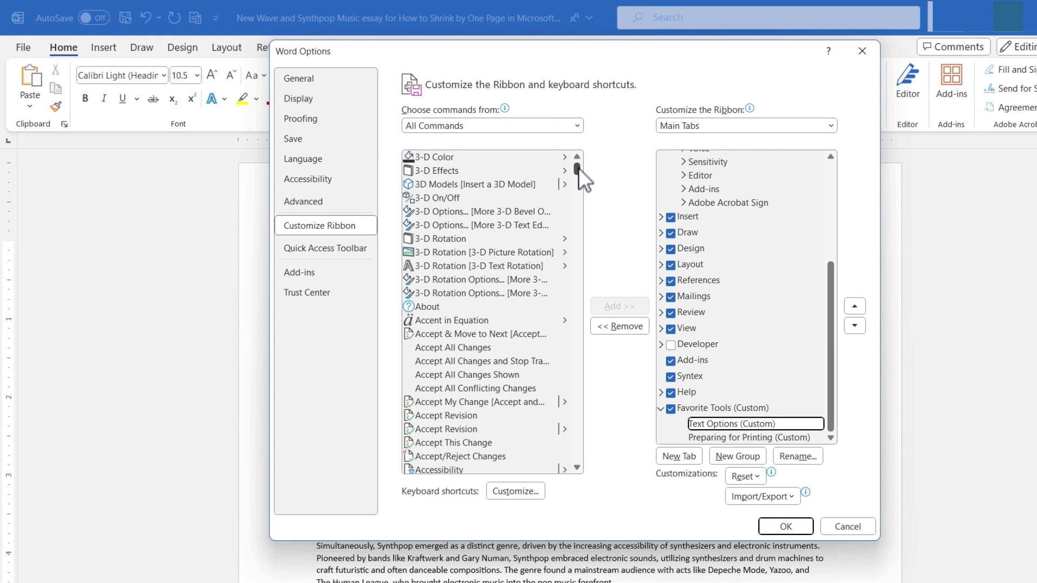
# Step: Add the Hidden and All Caps commands to the Text Options group
pyautogui.moveTo(578, 167); pyautogui.dragTo(573, 272)
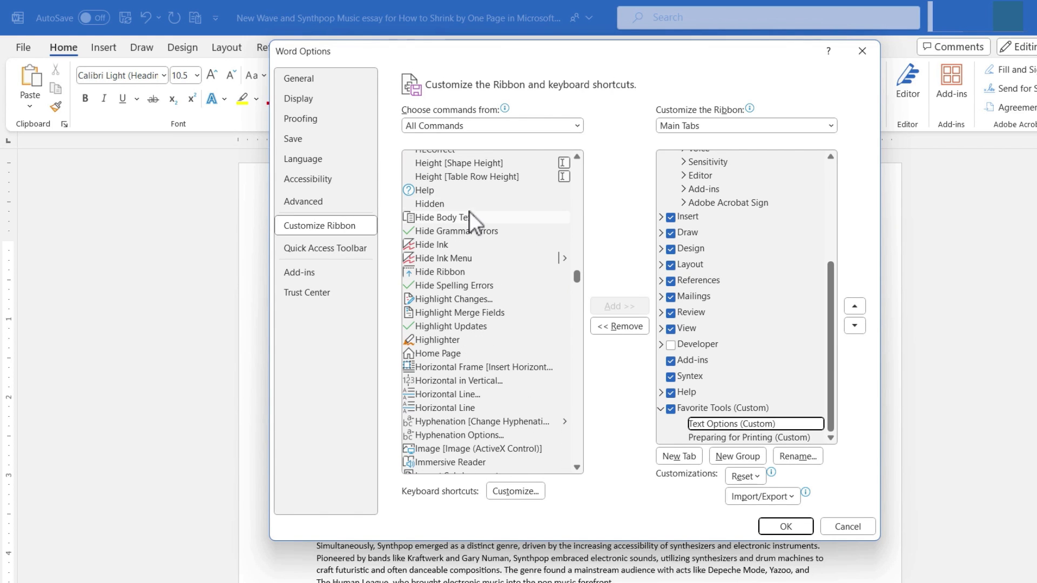
pyautogui.click(434, 203)
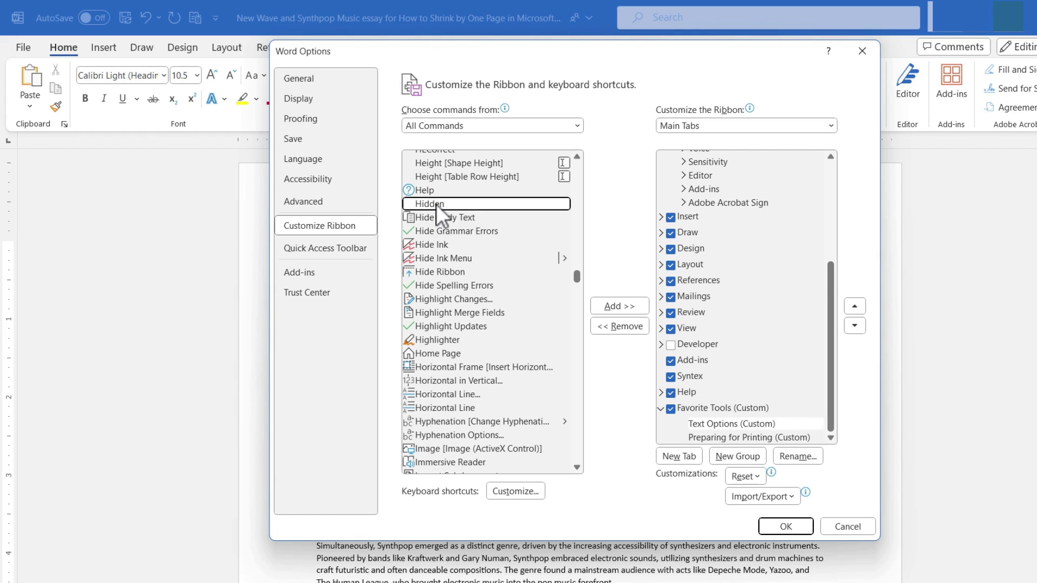
pyautogui.click(621, 306)
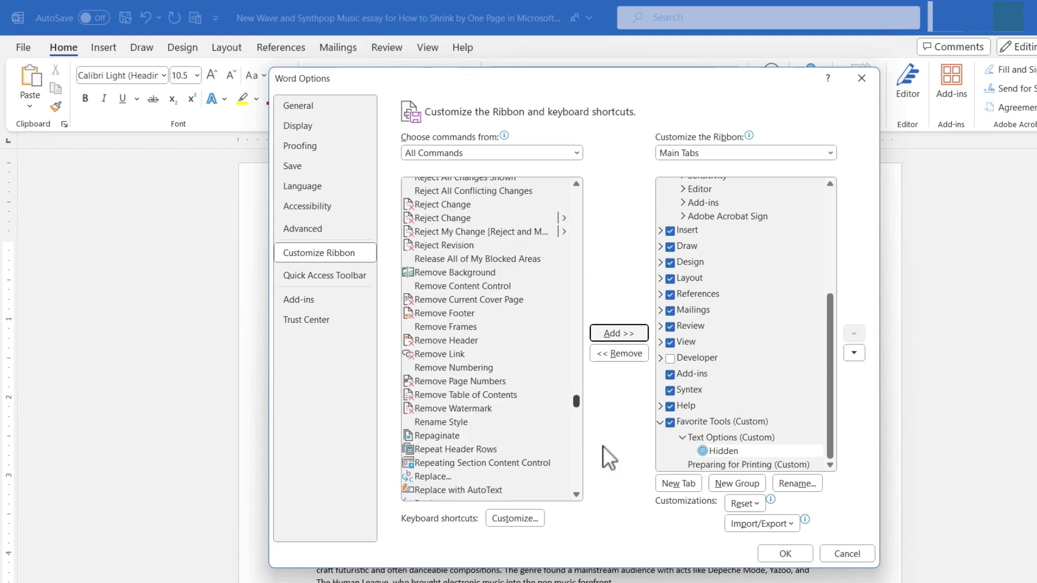
pyautogui.moveTo(603, 446); pyautogui.dragTo(583, 173)
pyautogui.scroll(-8, 503, 371)
pyautogui.scroll(-12, 503, 370)
pyautogui.scroll(-6, 497, 375)
pyautogui.click(436, 369)
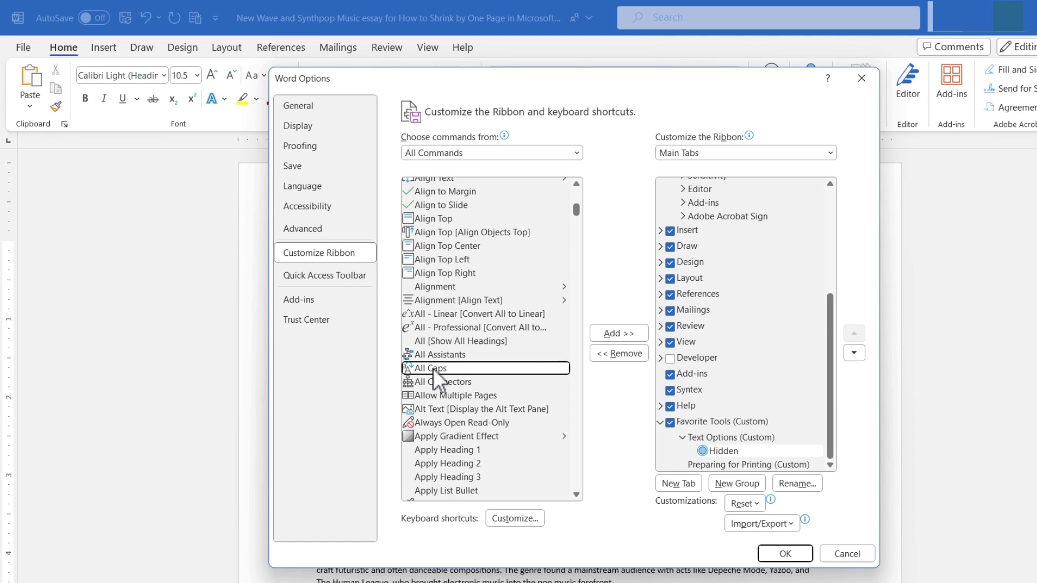
pyautogui.click(619, 333)
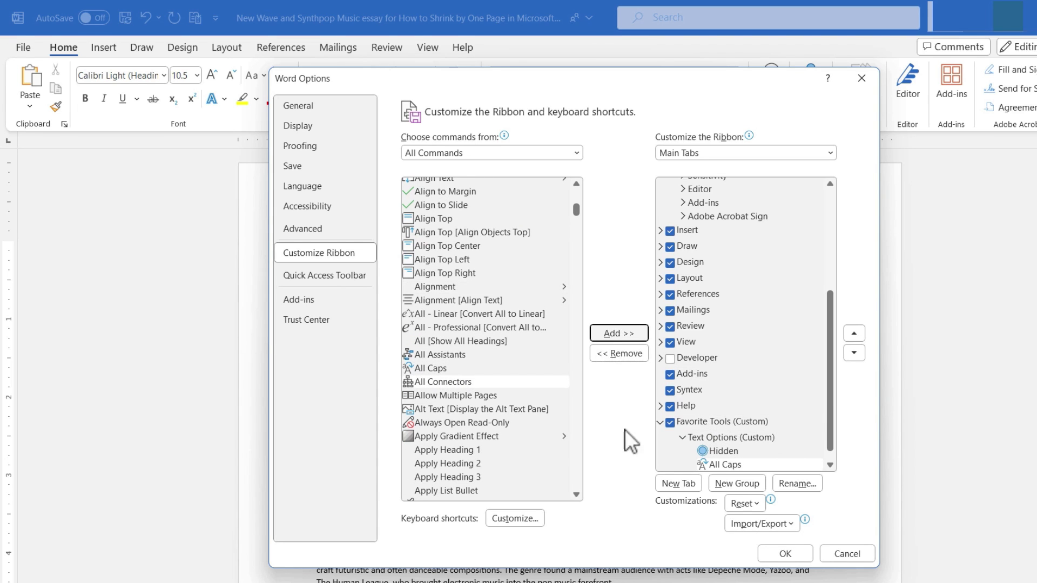
# Step: Add Double Strikethrough to the Text Options group
pyautogui.moveTo(577, 322); pyautogui.dragTo(577, 267)
pyautogui.click(503, 327)
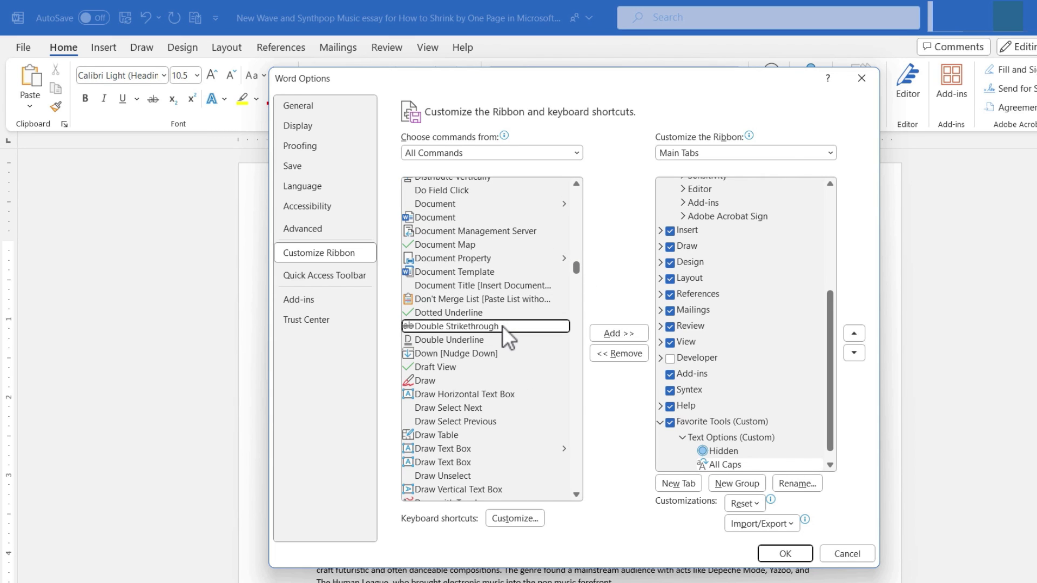
pyautogui.click(609, 336)
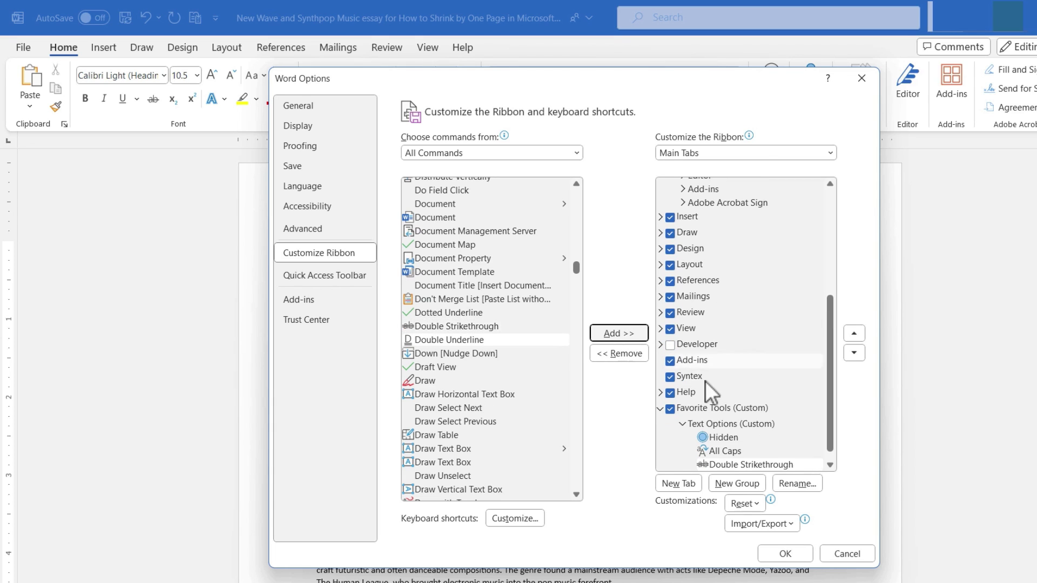
pyautogui.scroll(-1, 837, 381)
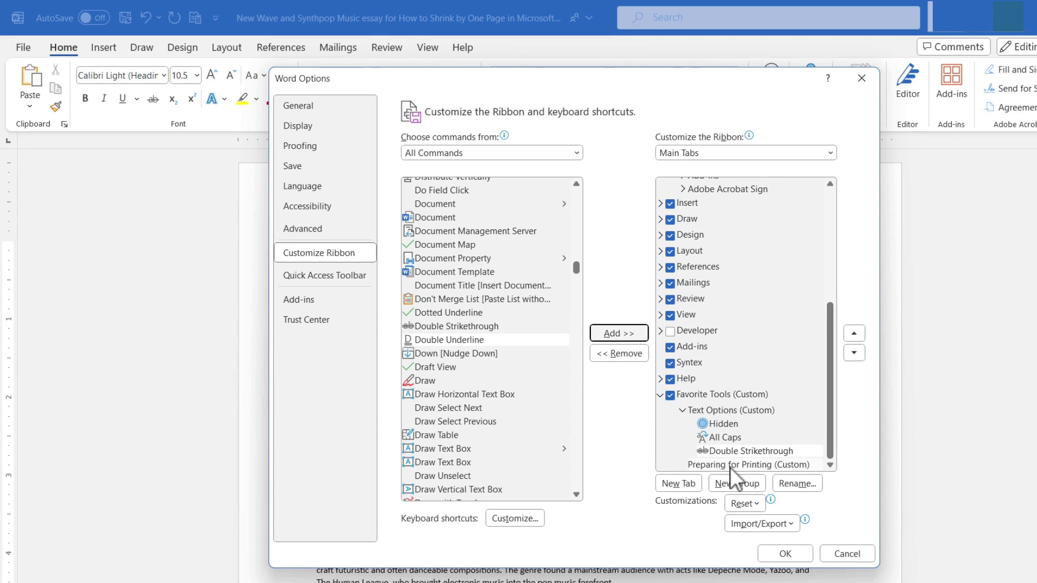
pyautogui.click(721, 465)
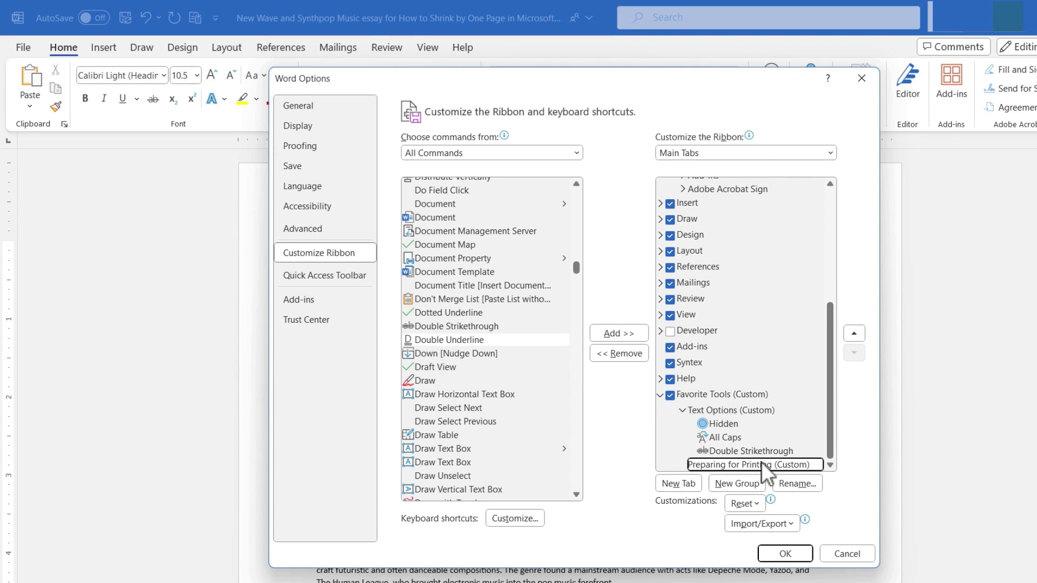
# Step: Add Gridlines [View Gridlines] and Gridlines [Chart Gridlines] to Preparing for Printing
pyautogui.moveTo(576, 267); pyautogui.dragTo(590, 298)
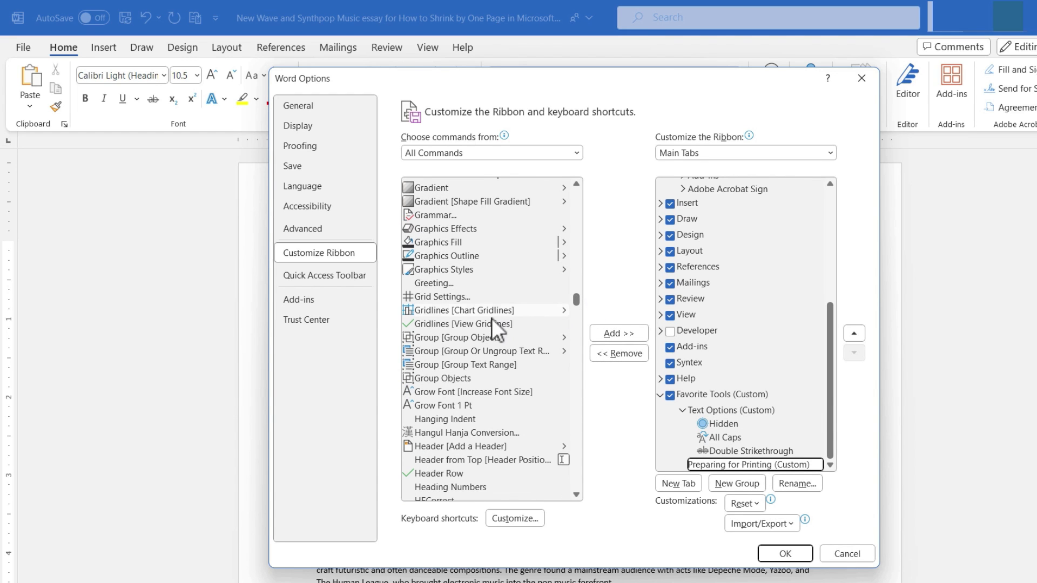
pyautogui.click(466, 323)
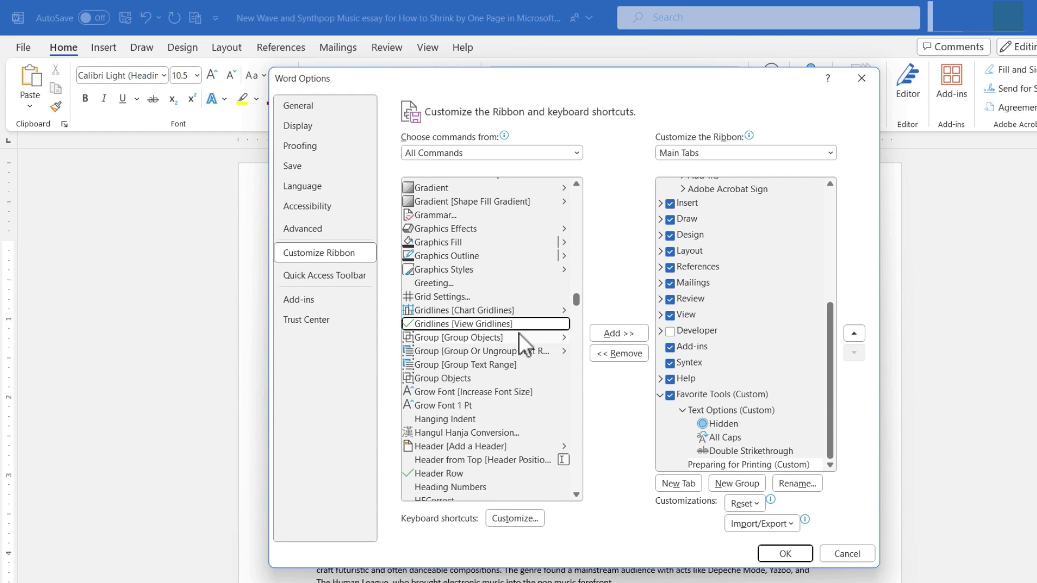
pyautogui.click(611, 333)
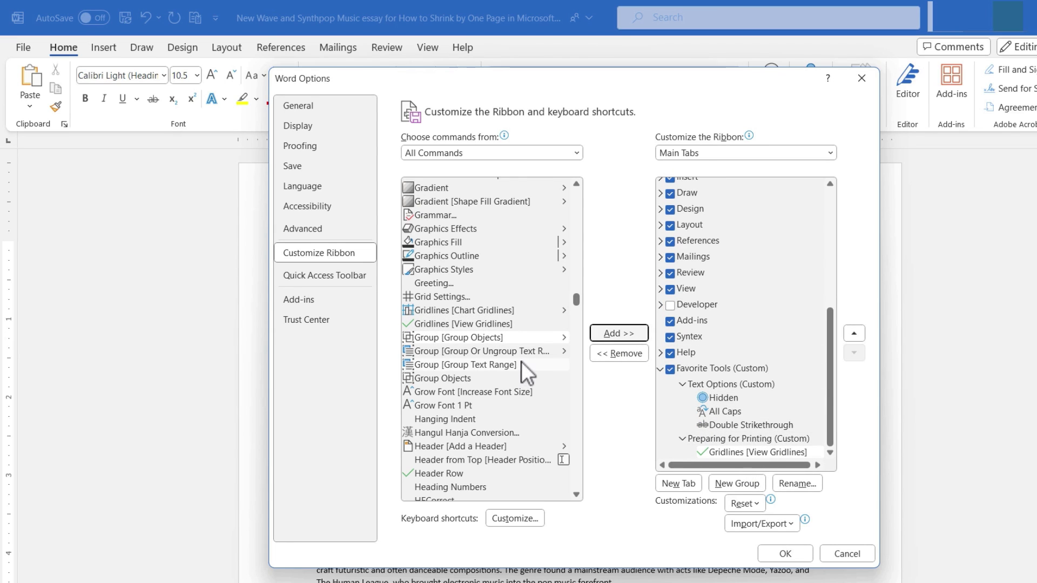
pyautogui.click(483, 311)
pyautogui.click(614, 335)
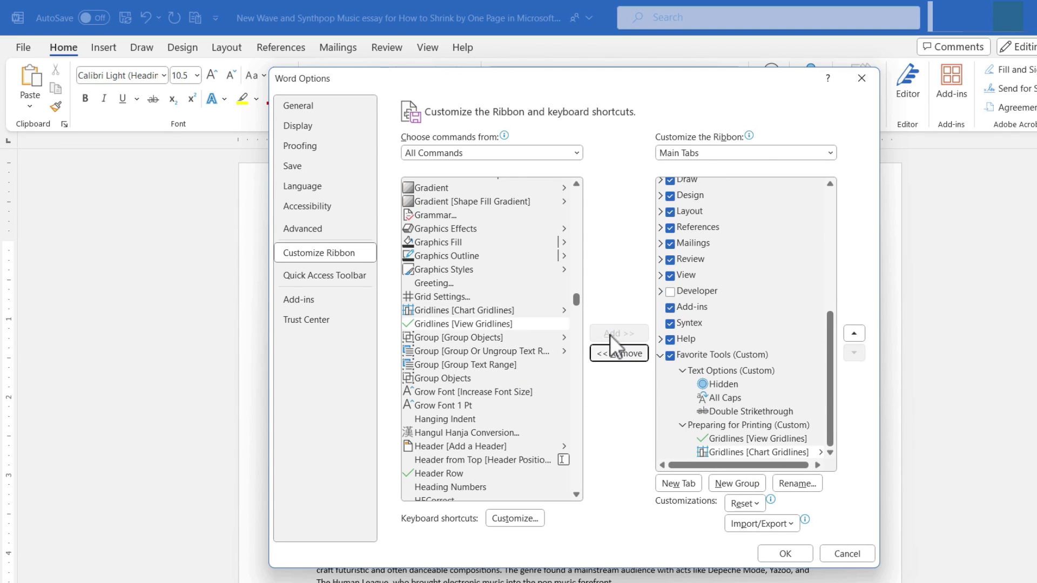
# Step: Add Shrink One Page and Shrink Selection to Preparing for Printing, then save with OK
pyautogui.moveTo(577, 300); pyautogui.dragTo(592, 390)
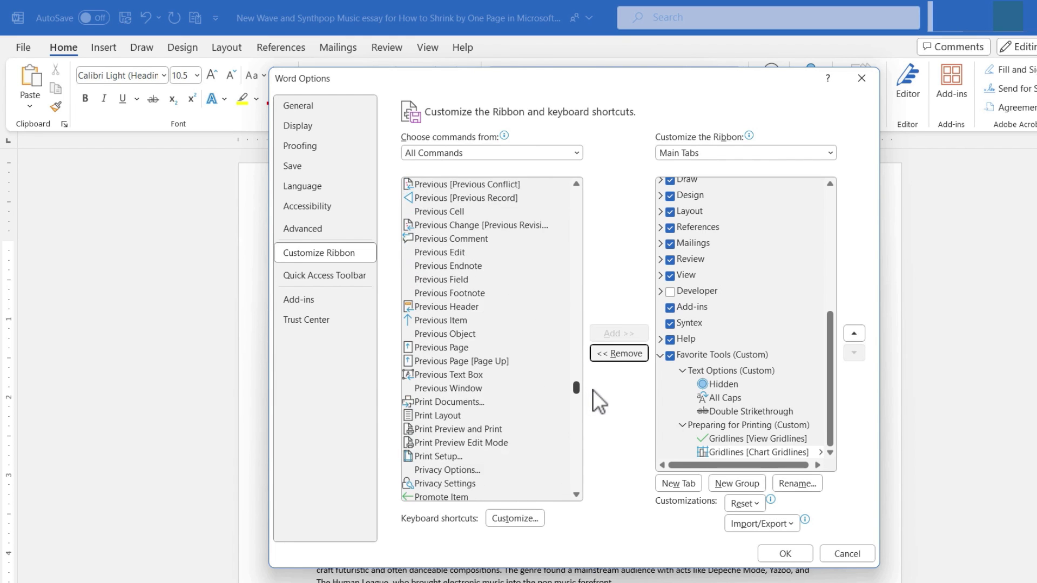
pyautogui.click(486, 336)
pyautogui.click(611, 336)
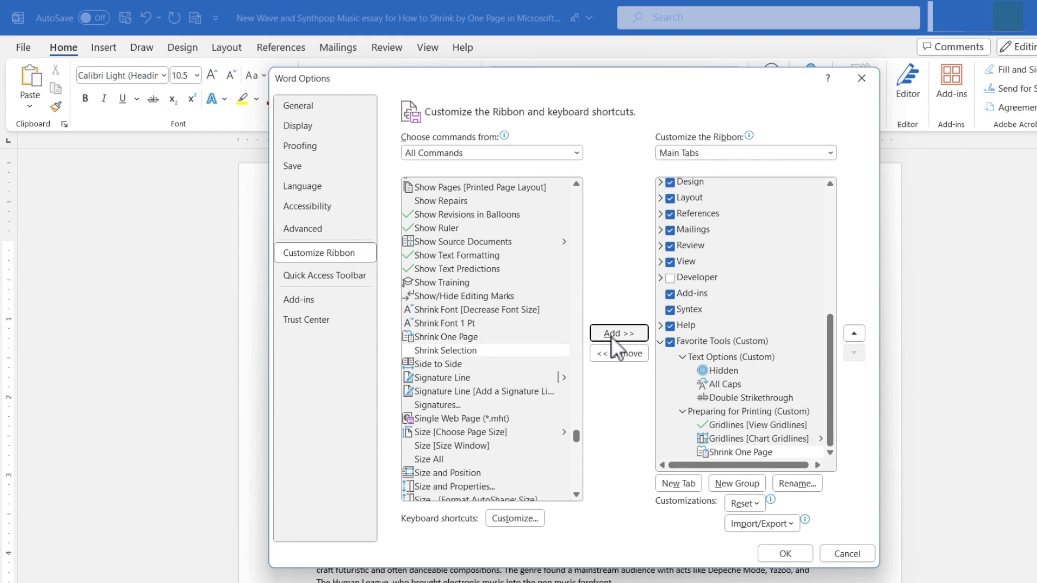
pyautogui.click(458, 368)
pyautogui.click(457, 350)
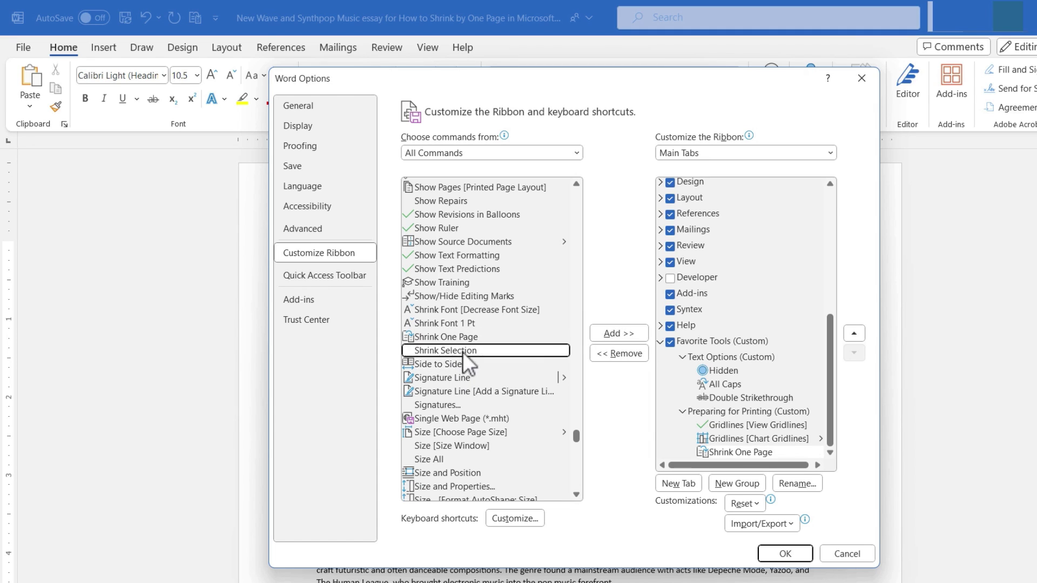
pyautogui.click(617, 332)
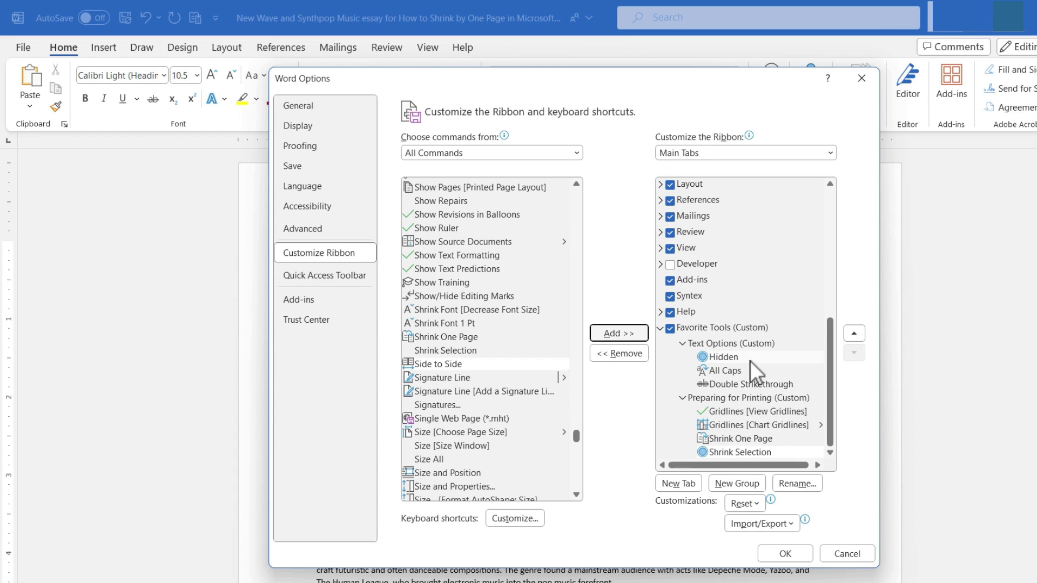
pyautogui.click(786, 554)
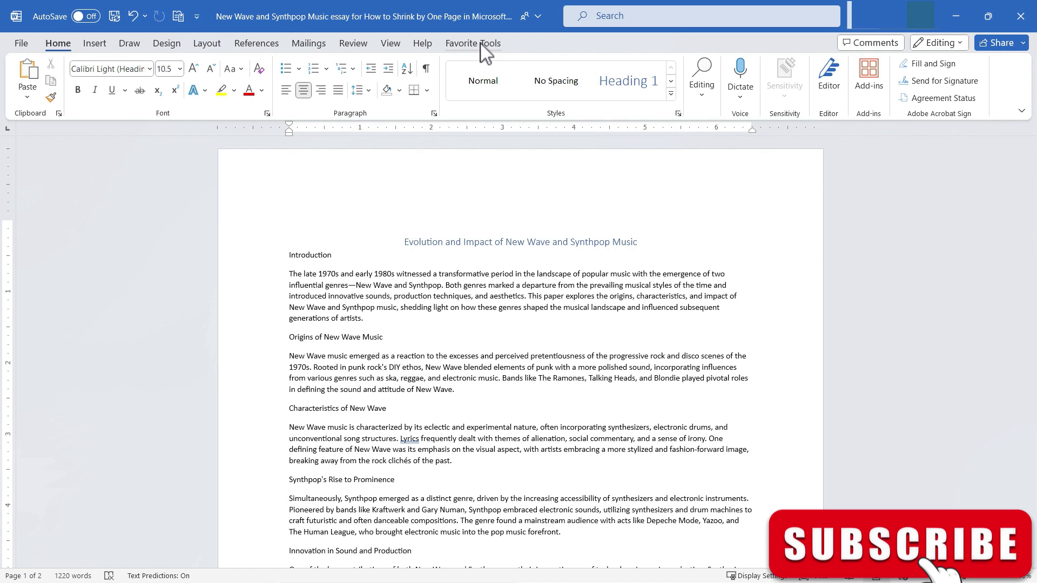
# Step: Switch to the Favorite Tools tab showing Hidden, All Caps and Double Strikethrough
pyautogui.click(475, 43)
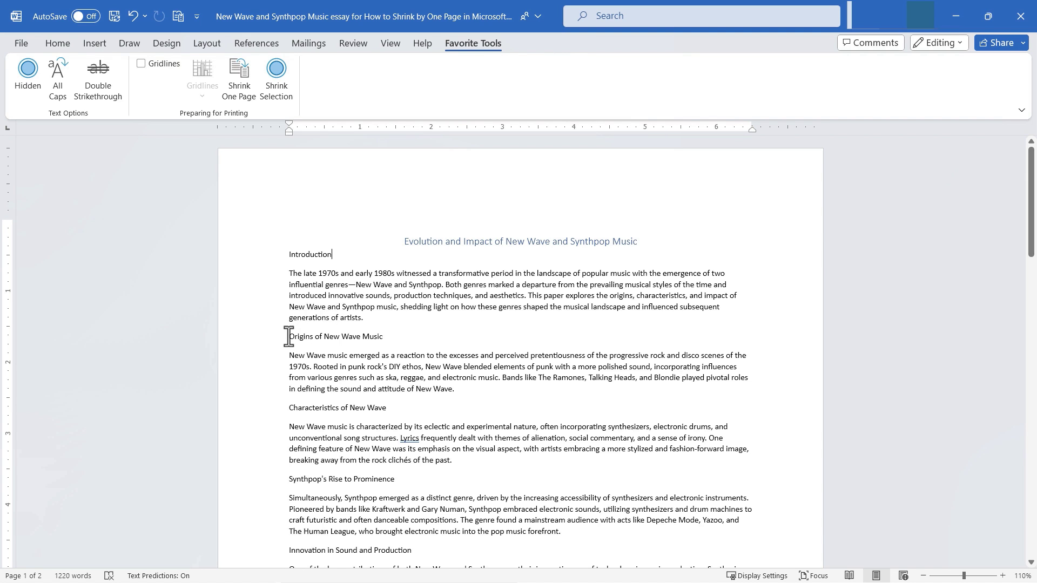
# Step: Hide the Introduction and Characteristics of New Wave headings
pyautogui.doubleClick(304, 257)
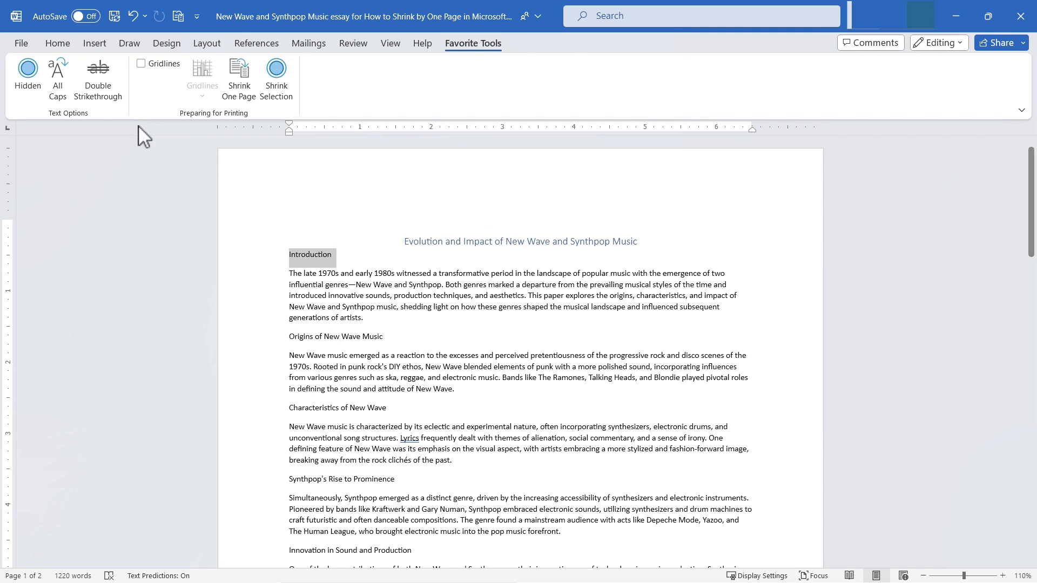
pyautogui.click(29, 76)
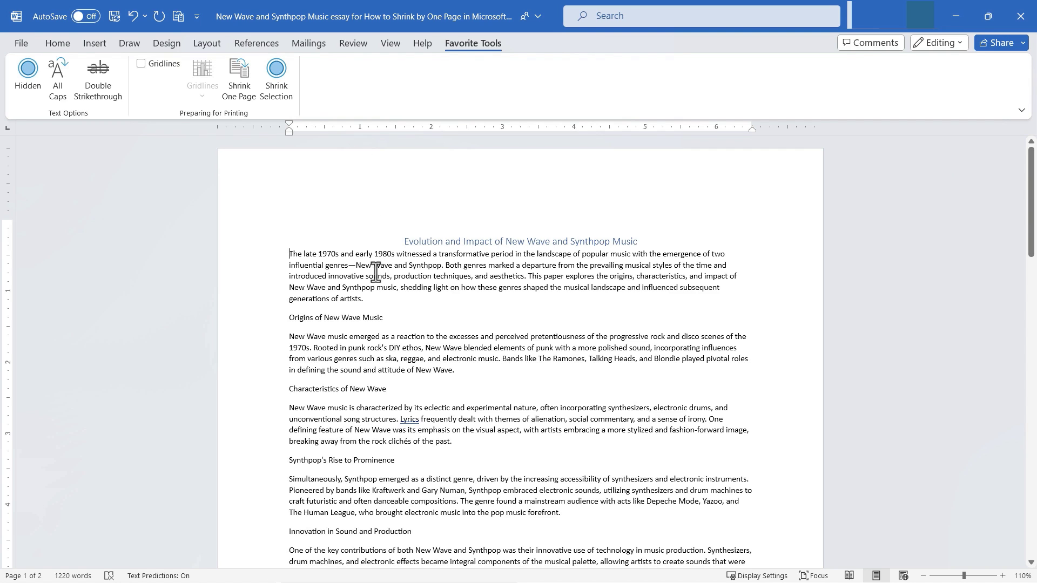
pyautogui.moveTo(292, 393); pyautogui.dragTo(388, 394)
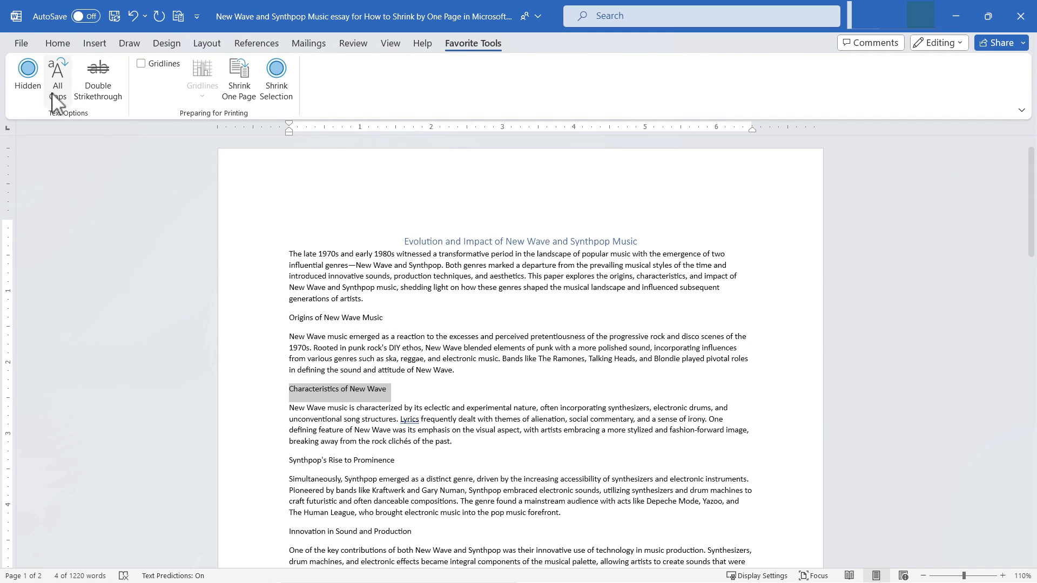
pyautogui.click(28, 74)
# Step: Put the Origins heading in all caps and double-strike the Challenges and Criticisms section
pyautogui.moveTo(288, 318); pyautogui.dragTo(384, 322)
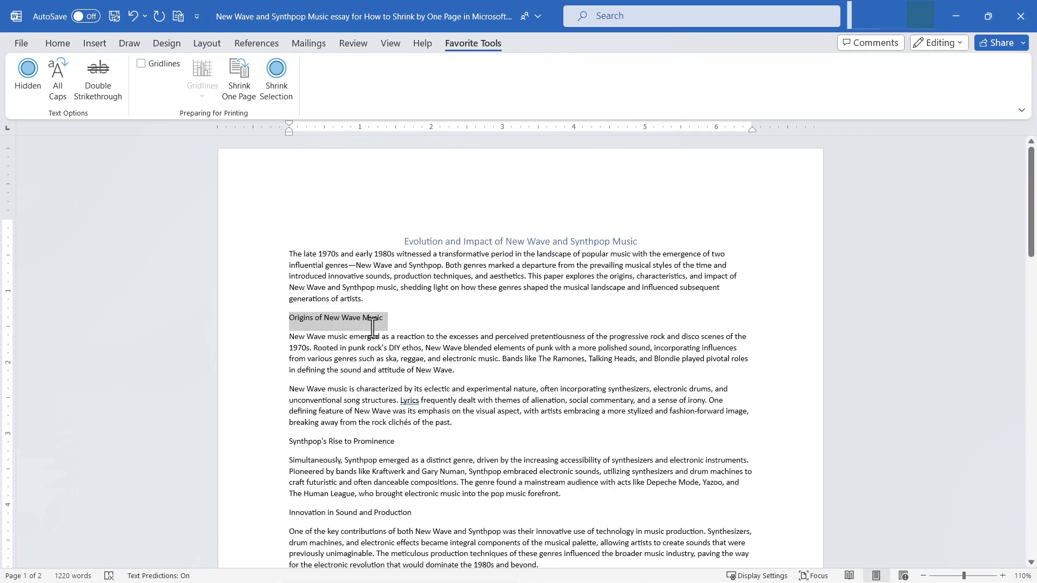
pyautogui.click(58, 78)
pyautogui.scroll(-15, 505, 311)
pyautogui.scroll(-10, 505, 311)
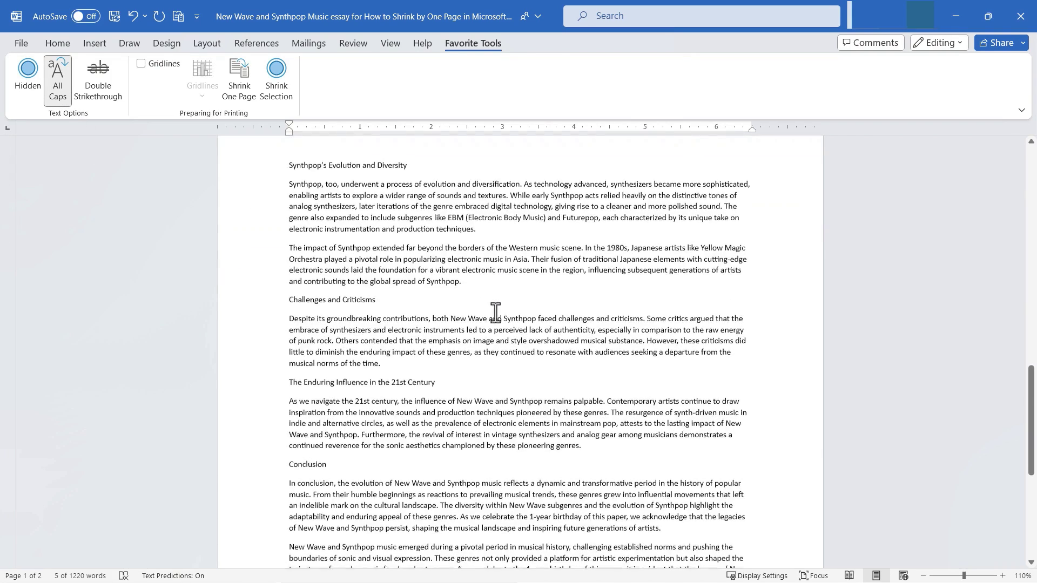
pyautogui.moveTo(304, 198); pyautogui.dragTo(381, 259)
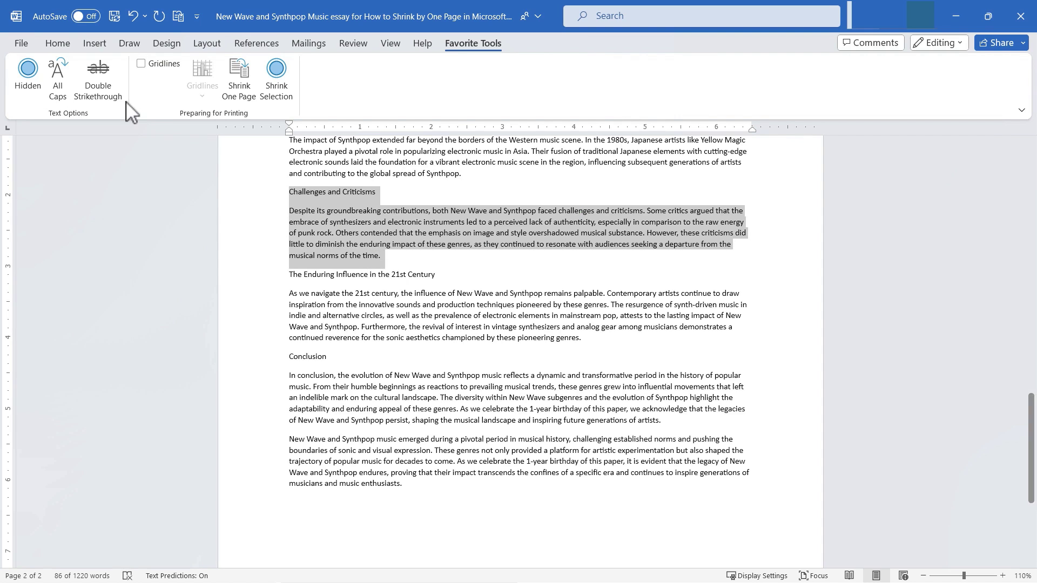
pyautogui.click(100, 76)
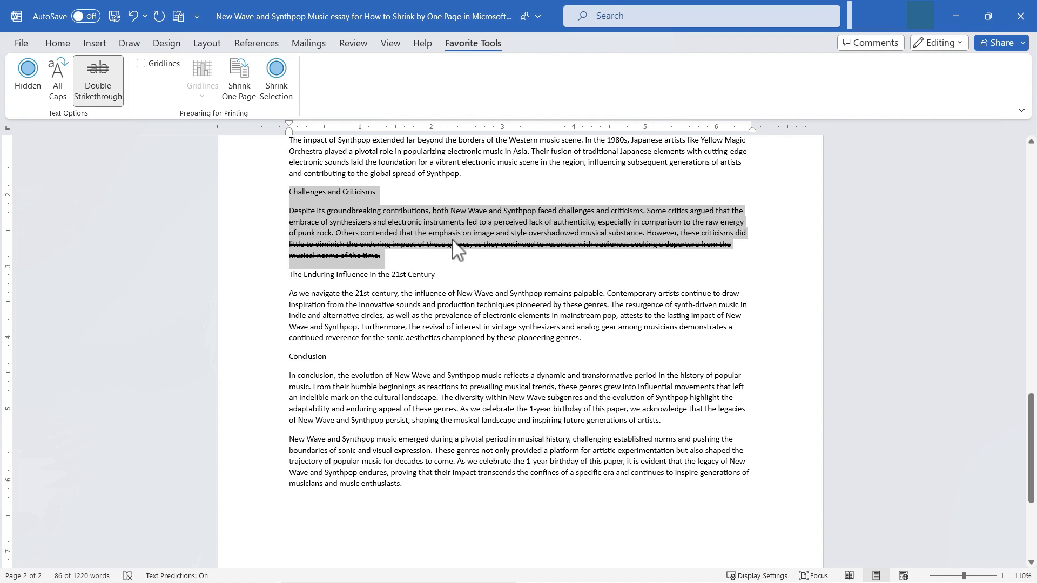
# Step: Shrink the essay onto one page and turn on gridlines
pyautogui.scroll(-6, 445, 255)
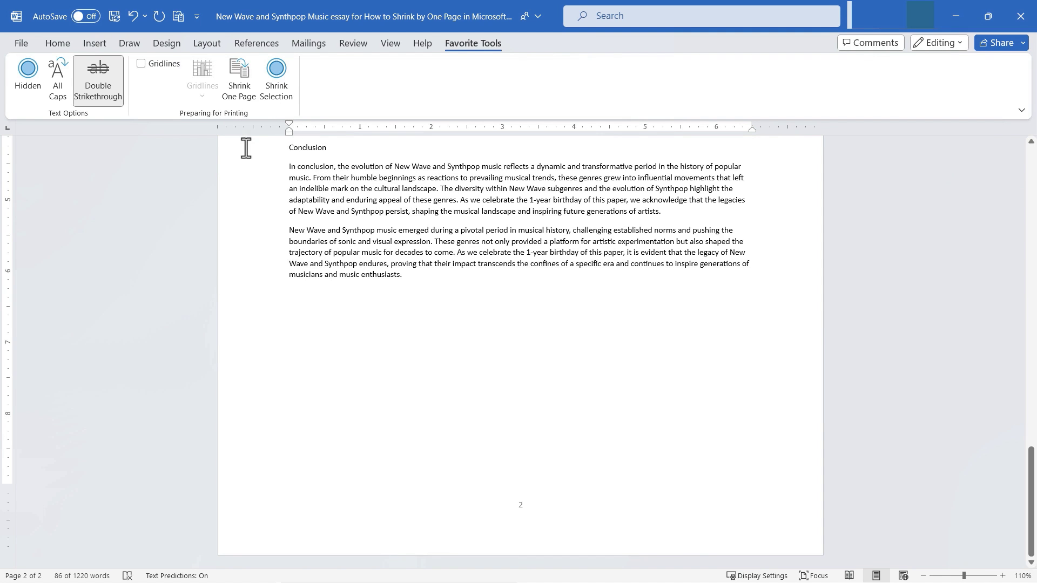
pyautogui.click(240, 87)
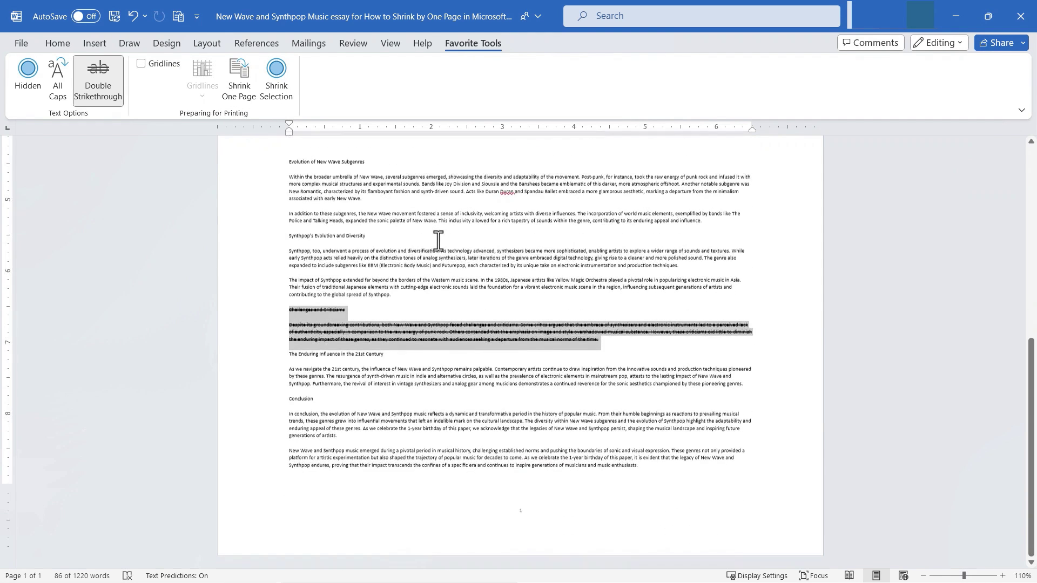
pyautogui.click(141, 63)
# Step: Untick Gridlines in the Preparing for Printing group to remove the page grid
pyautogui.click(142, 64)
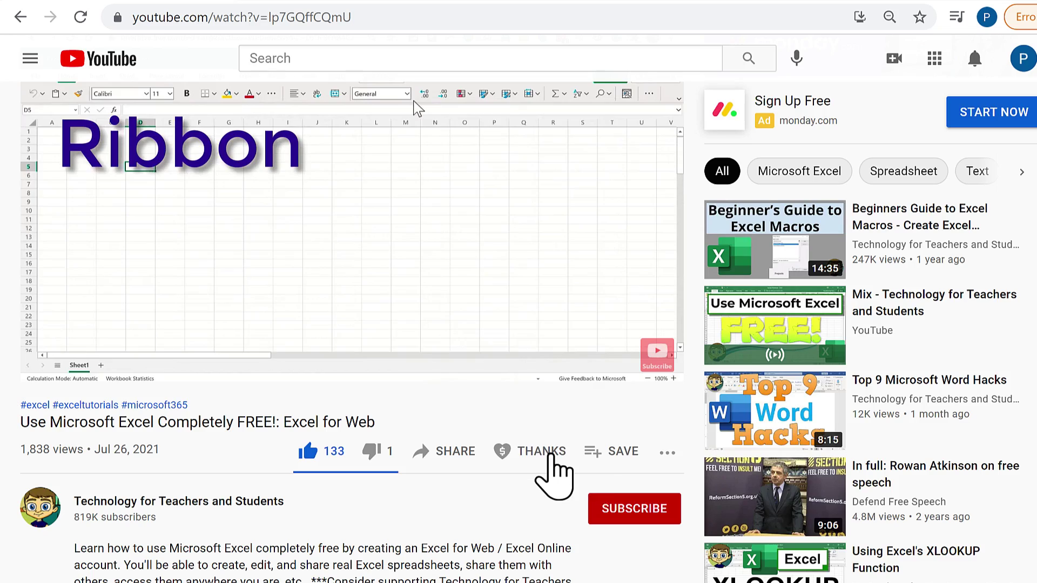
# Step: Open the Thanks tipping options below the 'Use Microsoft Excel Completely FREE!: Excel for Web' video
pyautogui.click(551, 457)
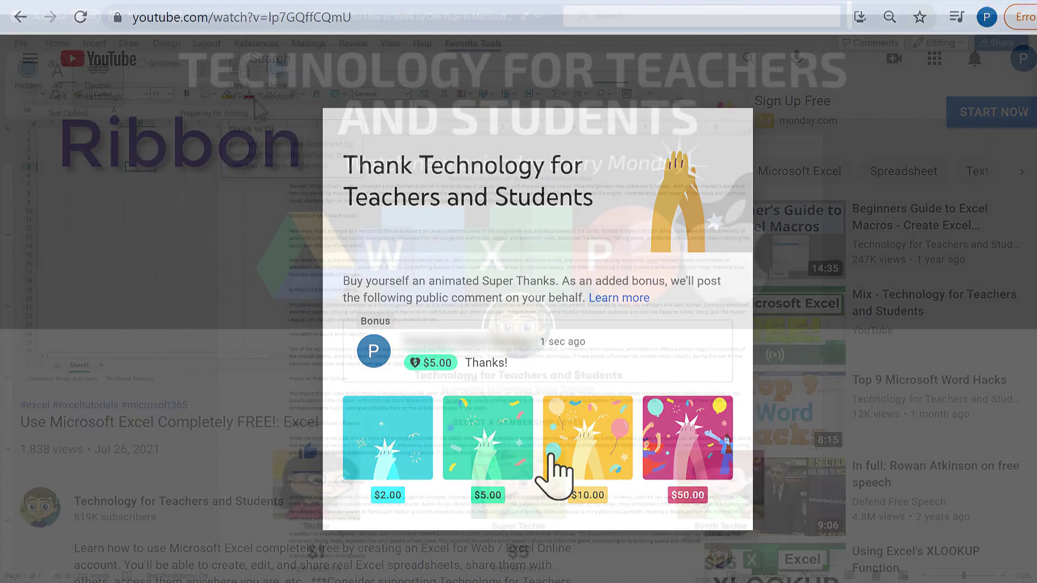